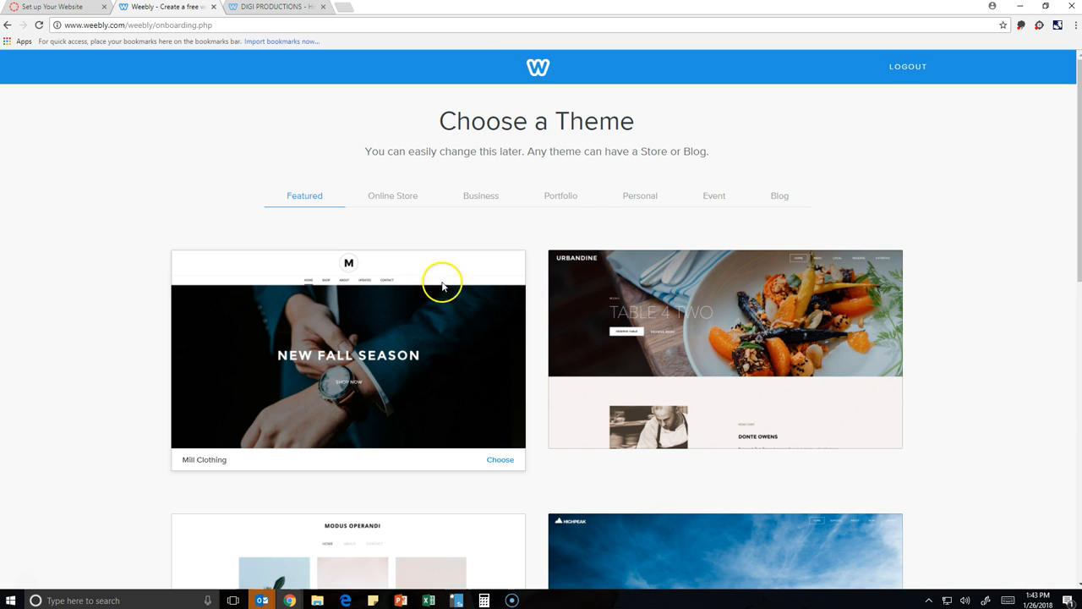
# Choose the creative director theme with the blue ink cloud image from the Portfolio themes.
pyautogui.click(562, 204)
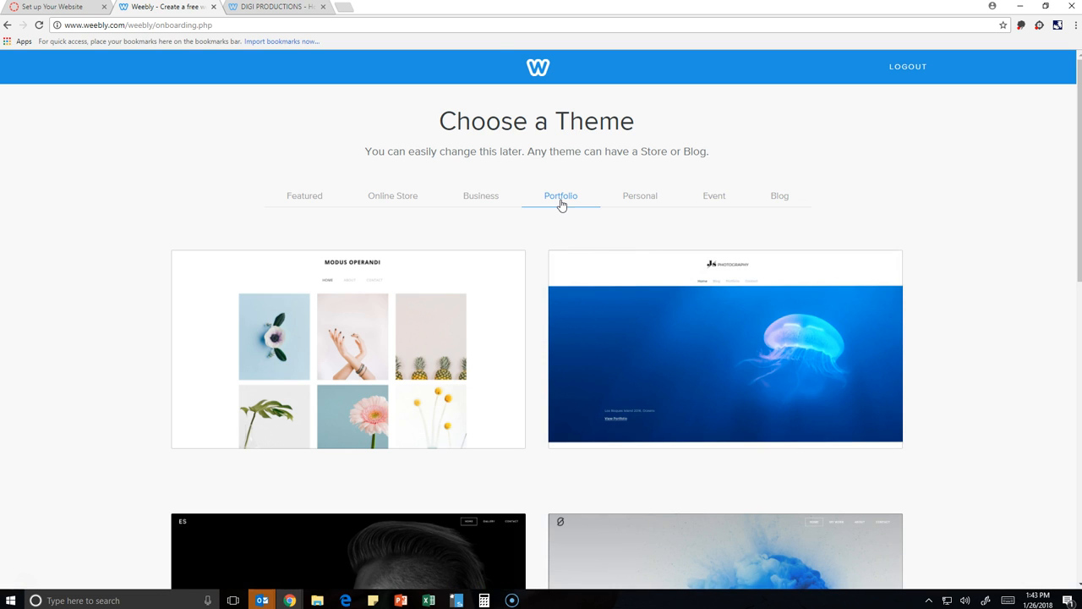
pyautogui.click(564, 220)
pyautogui.scroll(-4, 561, 221)
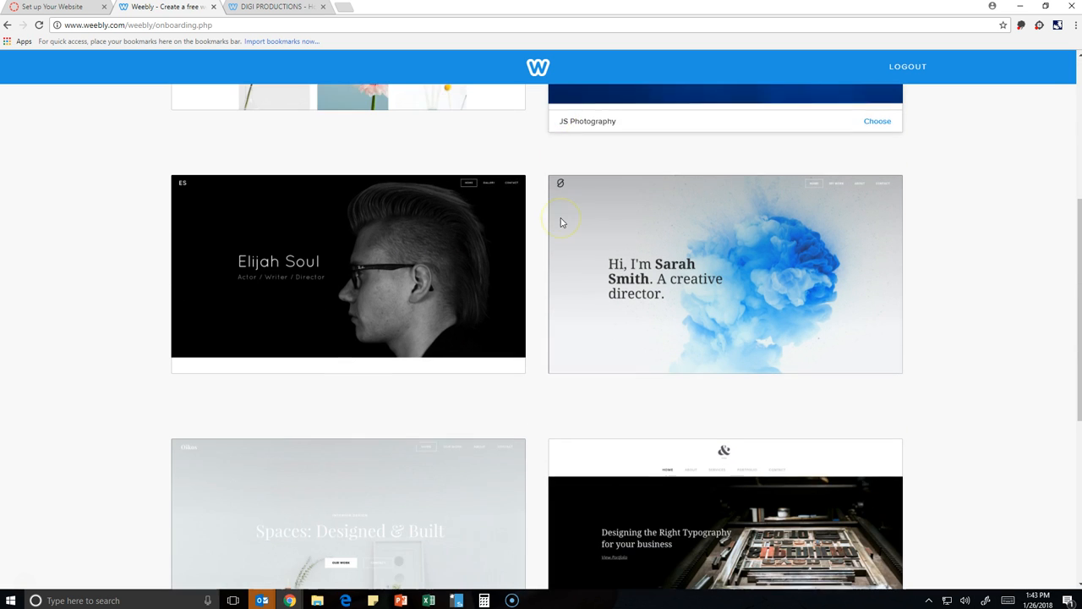
pyautogui.moveTo(560, 222)
pyautogui.scroll(-1, 554, 247)
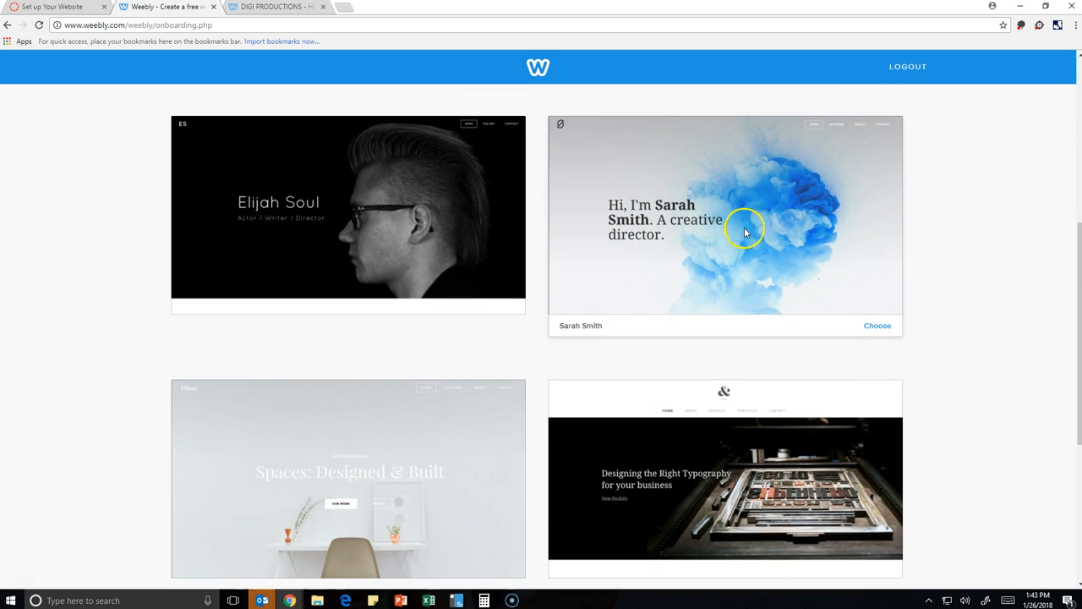
pyautogui.click(876, 329)
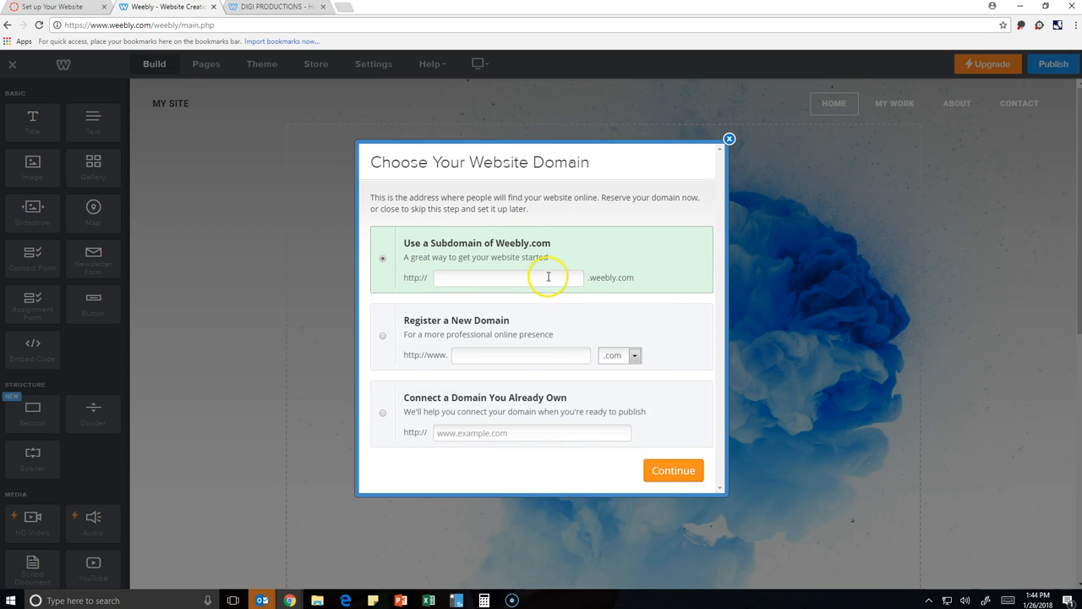
# Reserve the free Weebly subdomain cmsexampledigi as the website's address.
pyautogui.click(496, 282)
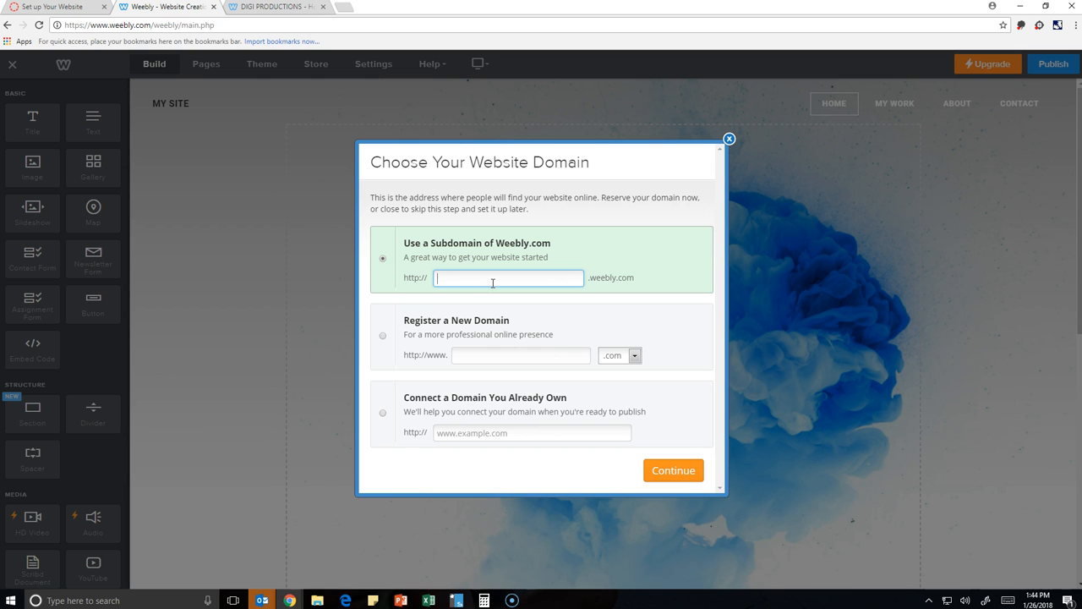
pyautogui.click(290, 10)
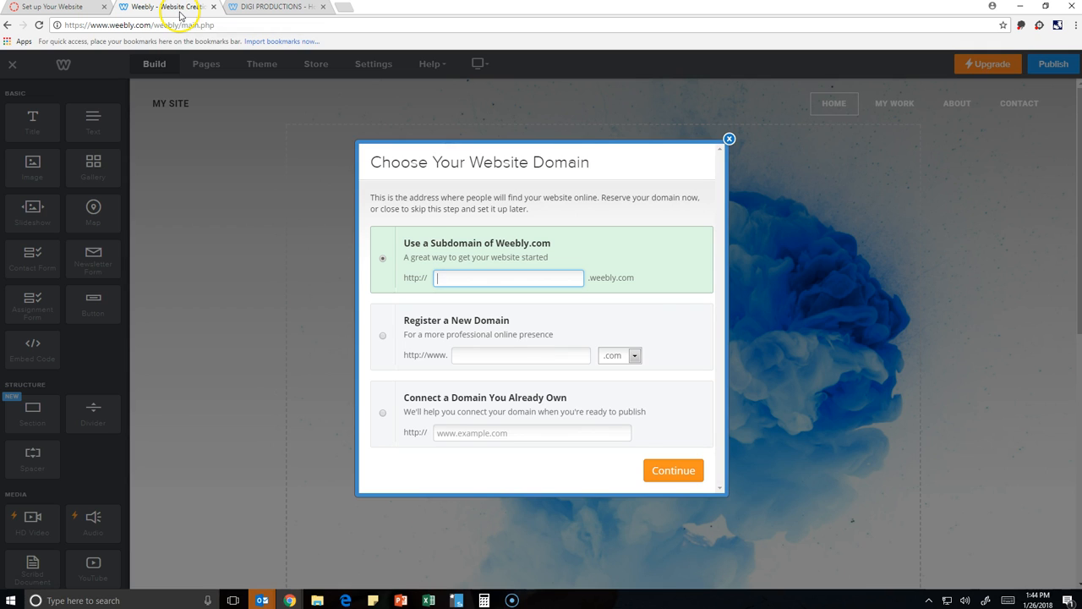
pyautogui.click(175, 7)
pyautogui.write('sexampledigi')
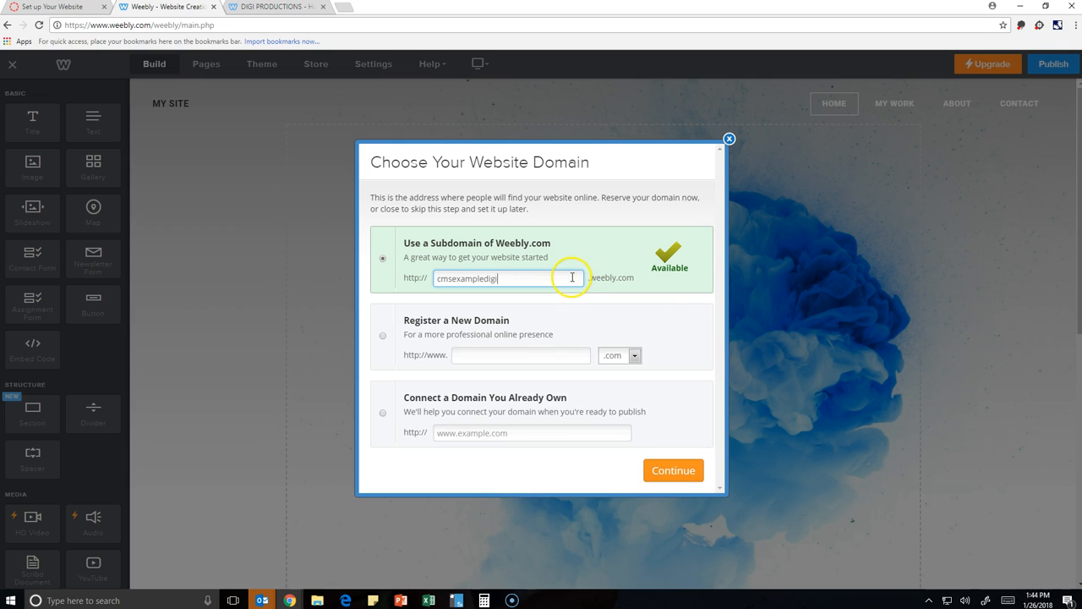
pyautogui.click(667, 485)
pyautogui.click(666, 486)
pyautogui.click(677, 472)
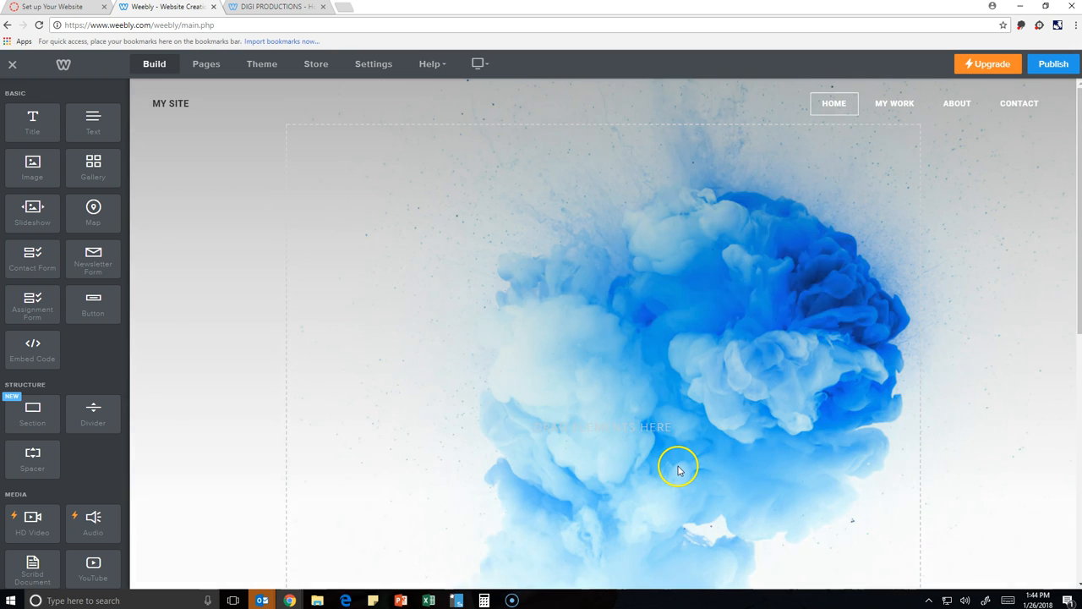
# Replace the site title with "Example Digi Productions".
pyautogui.click(173, 100)
pyautogui.click(166, 102)
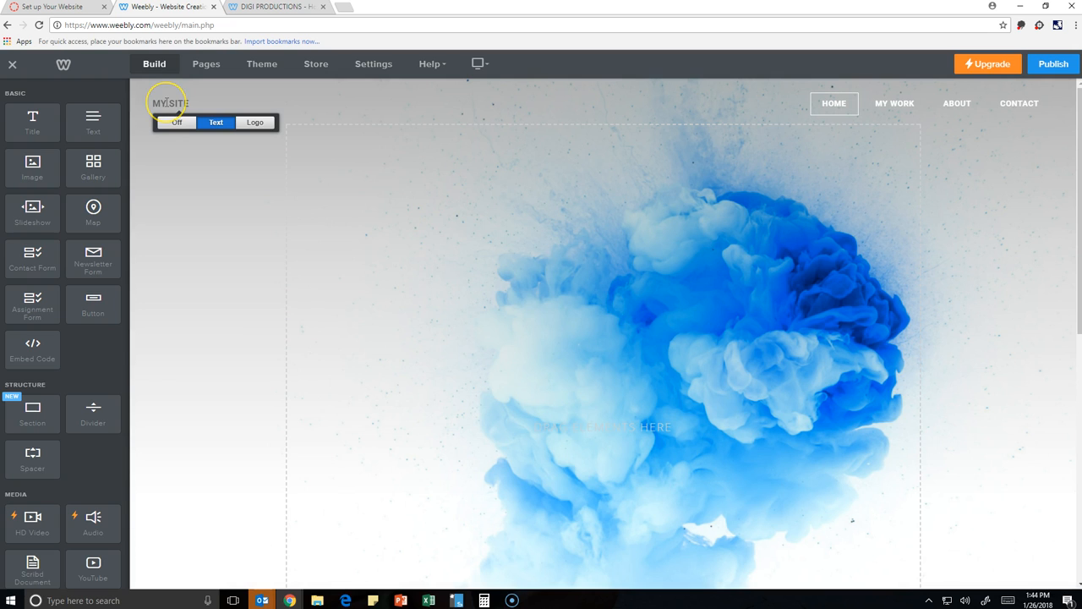
pyautogui.click(215, 97)
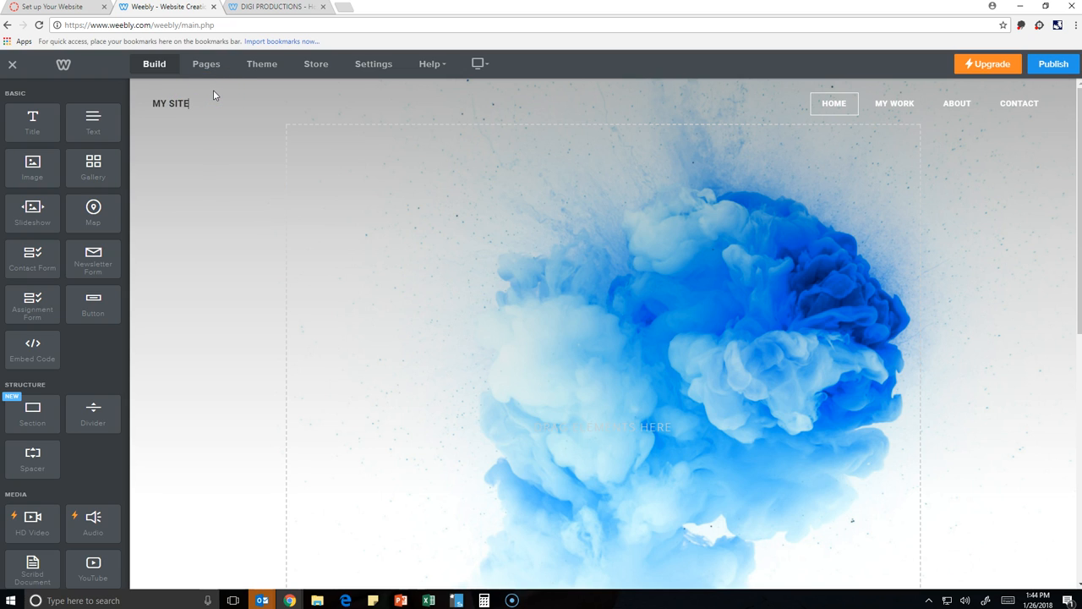
pyautogui.press('BackSpace')
pyautogui.press('BackSpace')
pyautogui.press('BackSpace')
pyautogui.press('BackSpace')
pyautogui.press('BackSpace')
pyautogui.press('BackSpace')
pyautogui.moveTo(157, 106)
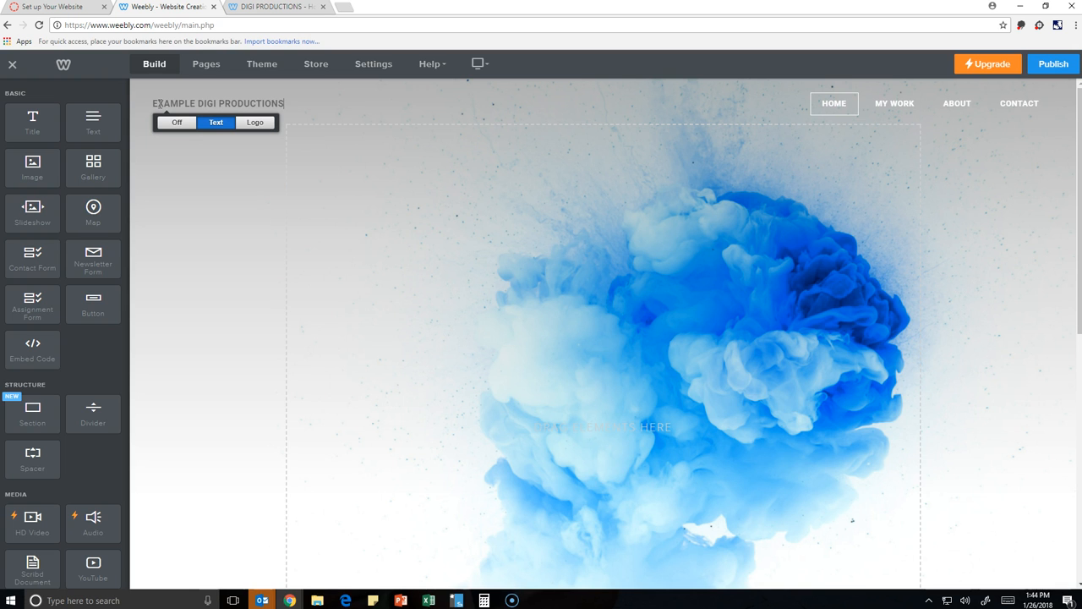
# Examine the home page's header image and the empty content area below it.
pyautogui.scroll(-4, 206, 150)
pyautogui.scroll(4, 254, 253)
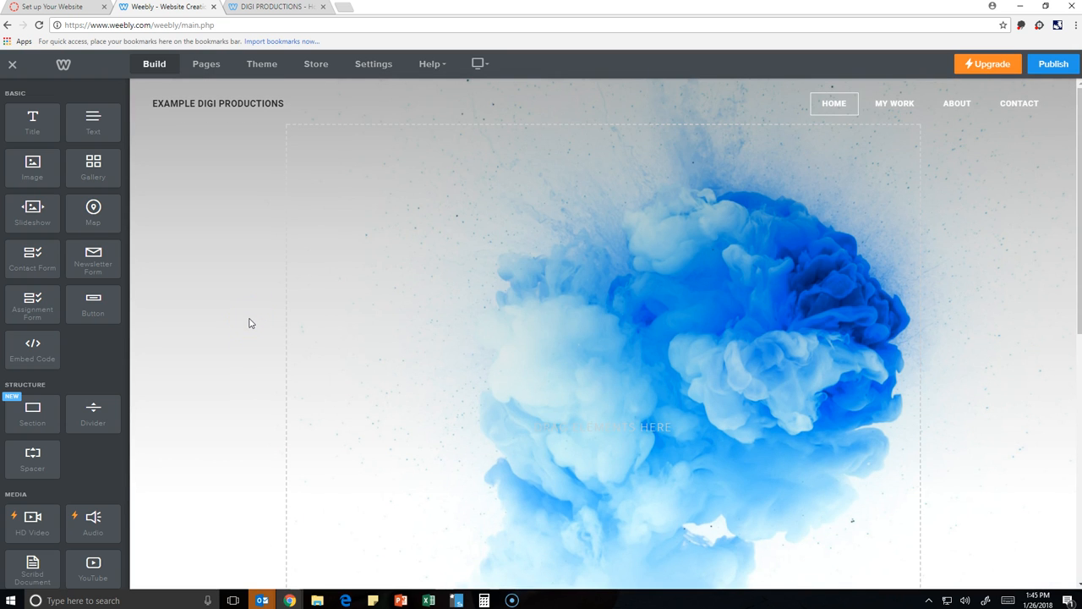
pyautogui.scroll(-5, 618, 440)
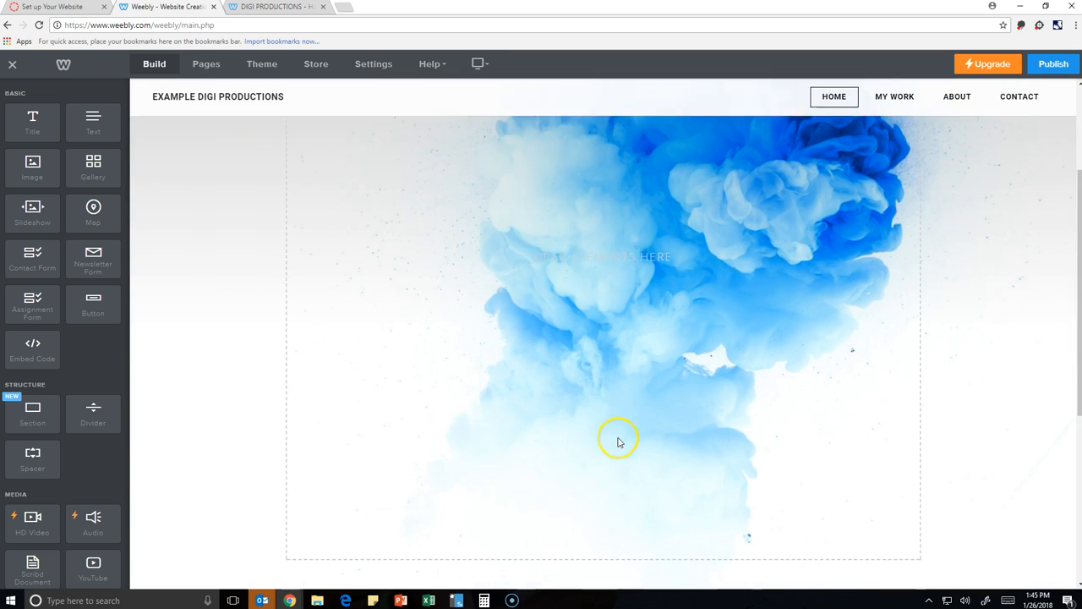
pyautogui.scroll(3, 601, 432)
pyautogui.scroll(2, 578, 418)
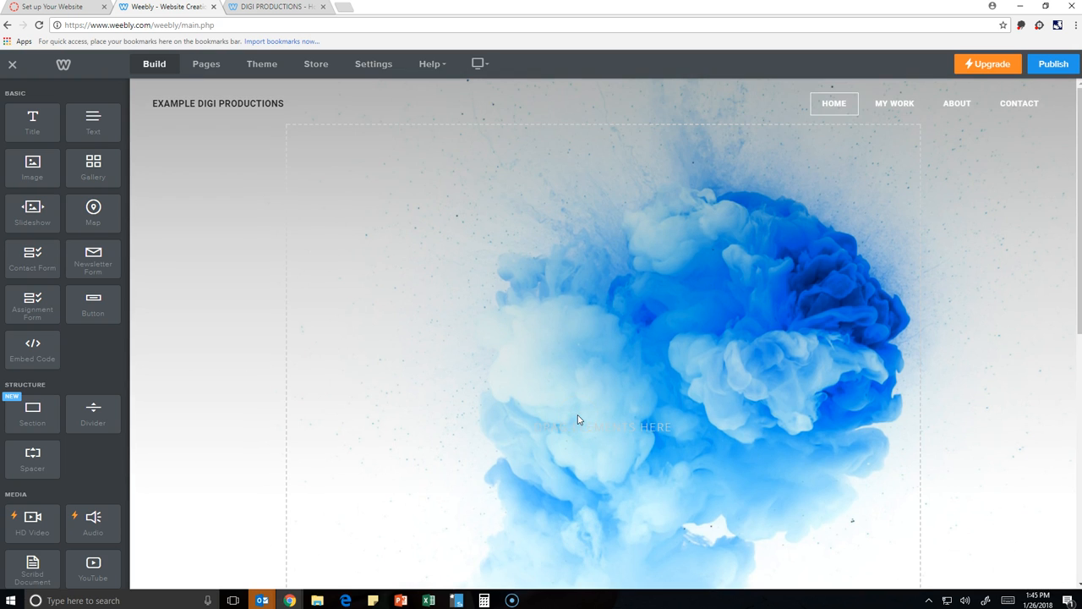
pyautogui.scroll(-5, 974, 253)
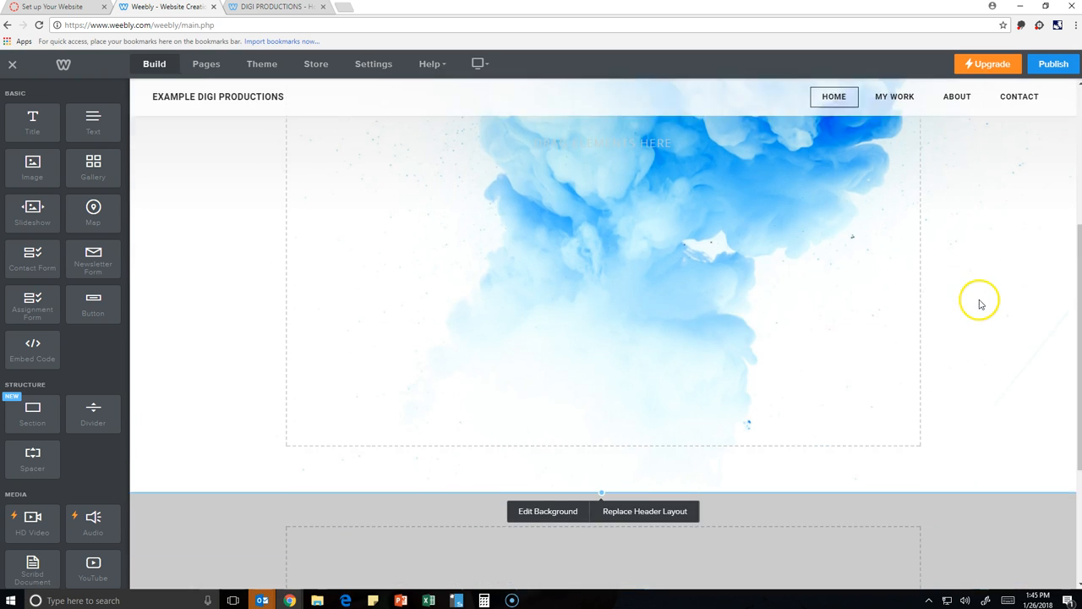
pyautogui.scroll(2, 964, 311)
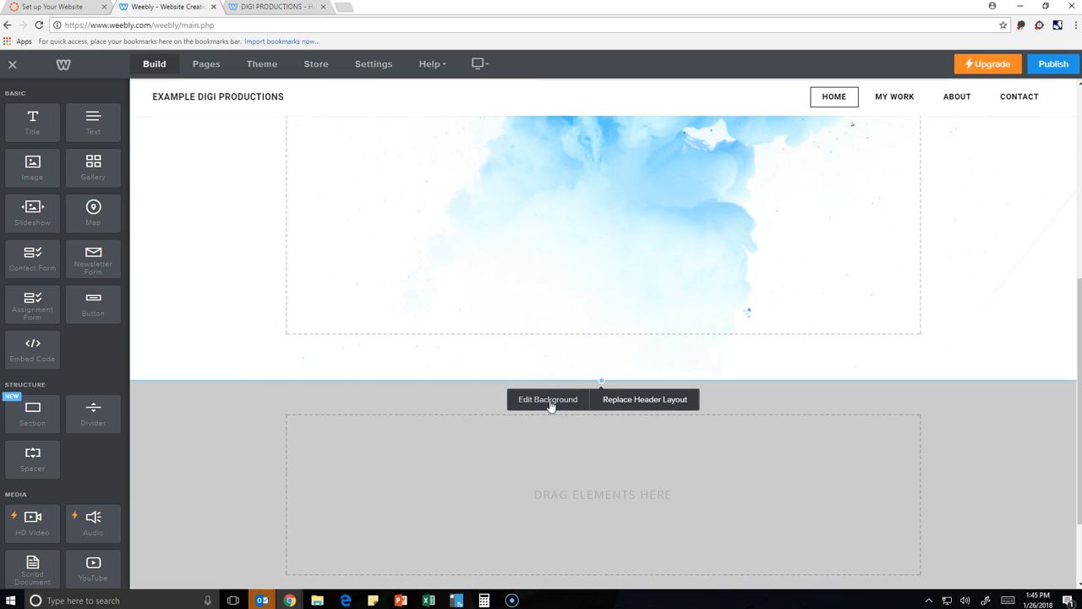
pyautogui.scroll(3, 550, 406)
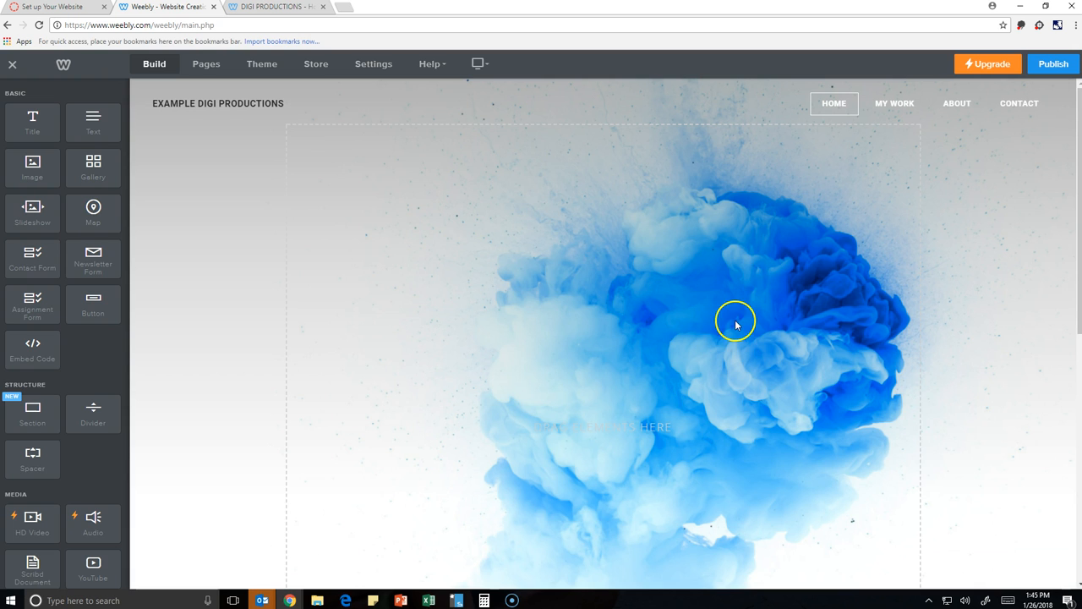
# Try to make the home page's header section taller by lowering its bottom edge.
pyautogui.scroll(-2, 736, 323)
pyautogui.scroll(2, 735, 322)
pyautogui.scroll(-4, 735, 325)
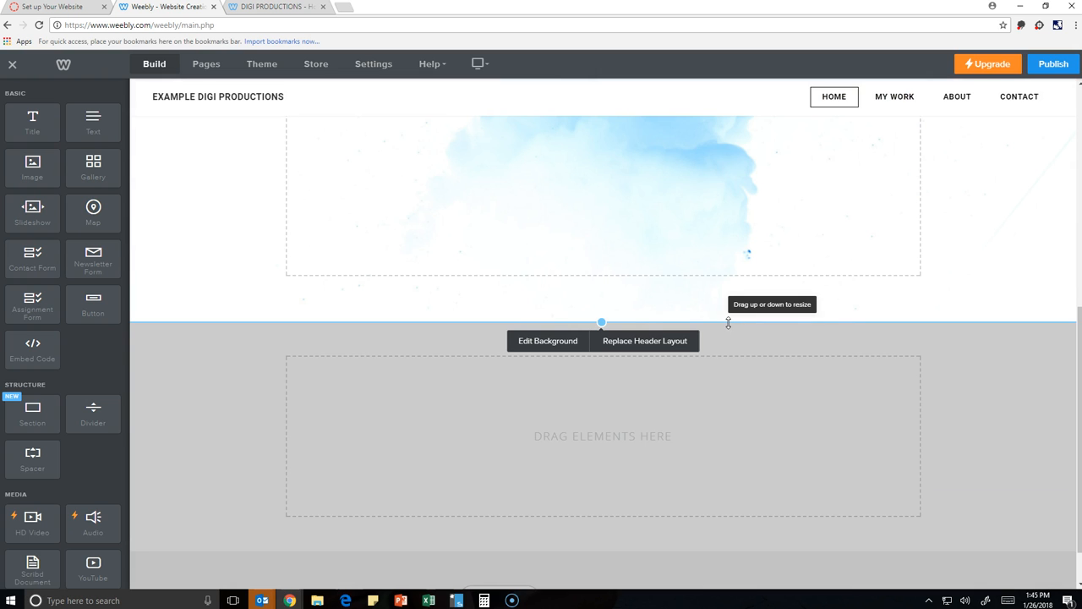
pyautogui.moveTo(728, 322); pyautogui.dragTo(756, 380)
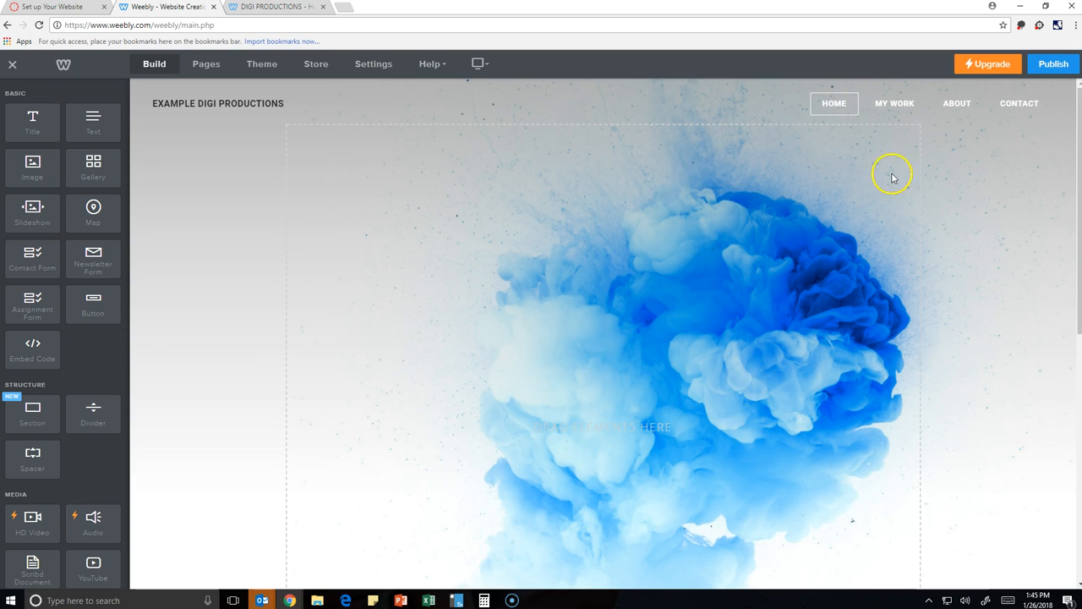
# Review the website rubric in the Canvas assignment, then return to the Weebly editor.
pyautogui.click(51, 7)
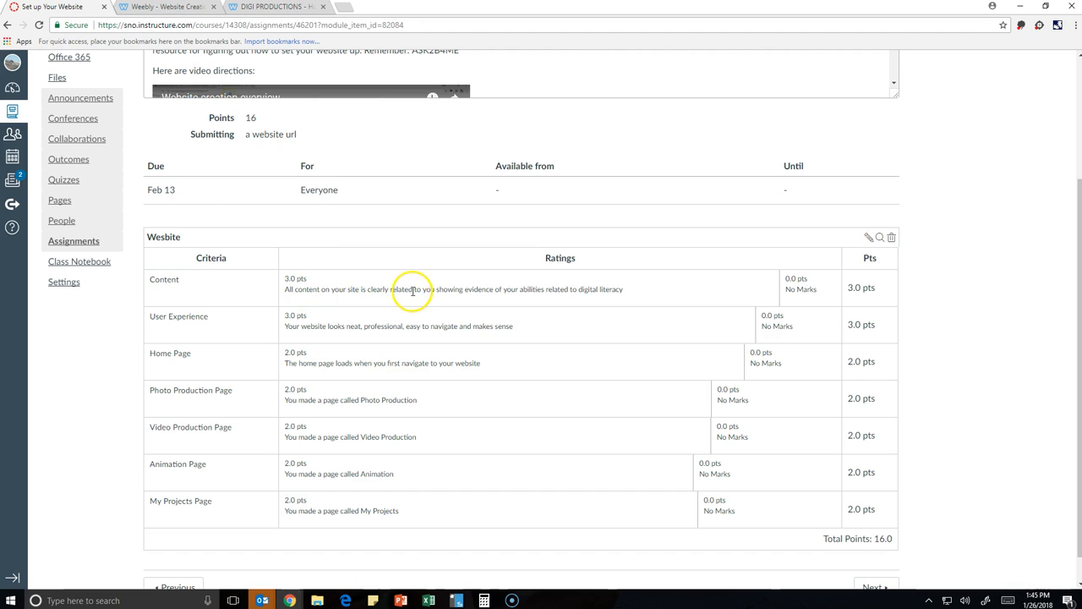
pyautogui.click(624, 290)
pyautogui.click(171, 10)
# View the Home page's settings in the page list and check the page names the assignment requires.
pyautogui.click(203, 62)
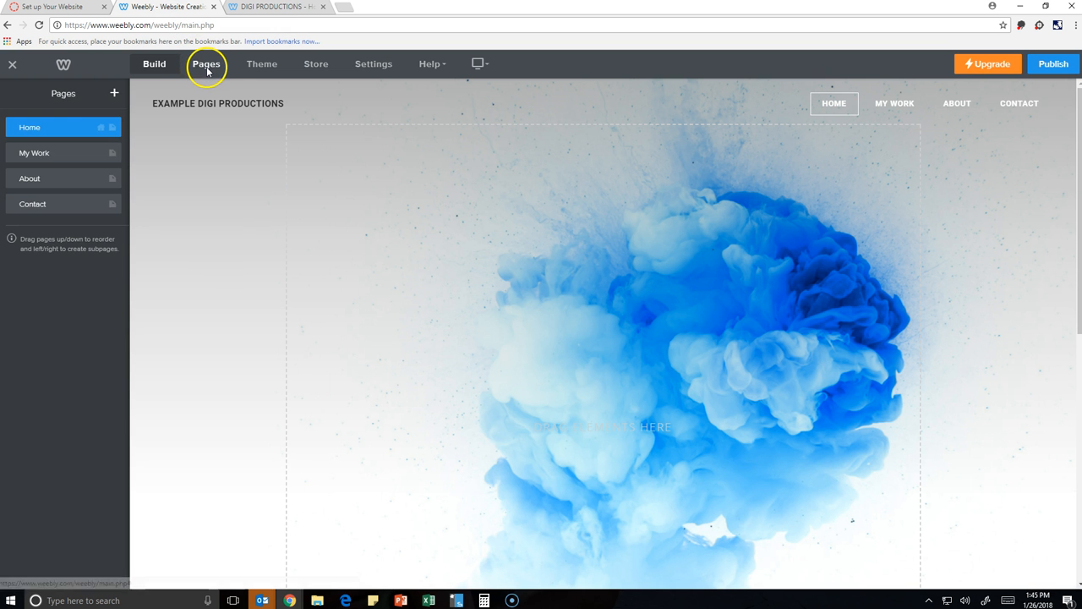
pyautogui.click(40, 133)
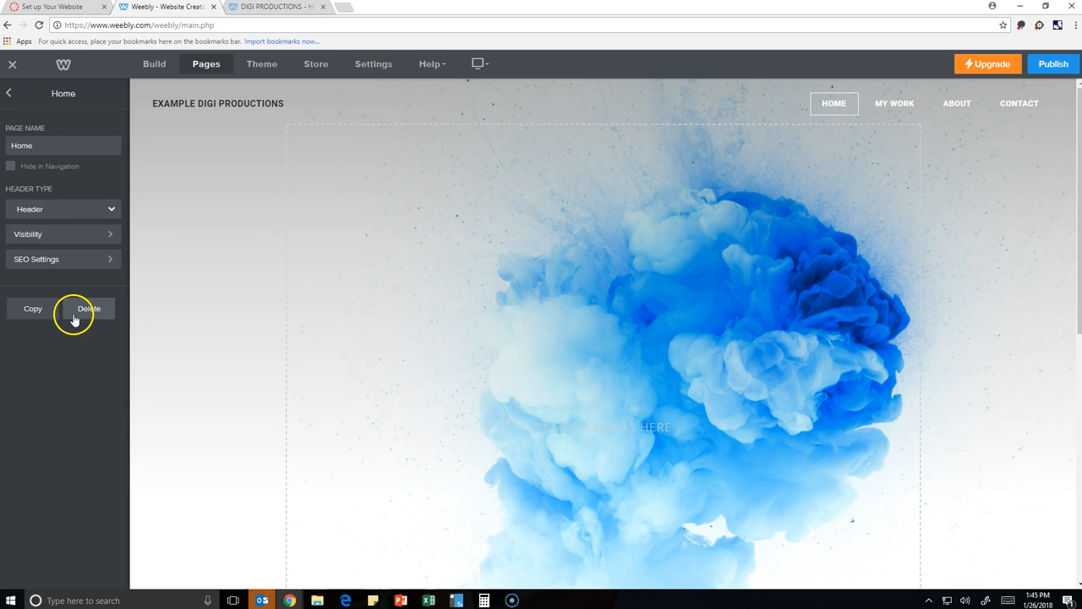
pyautogui.click(9, 97)
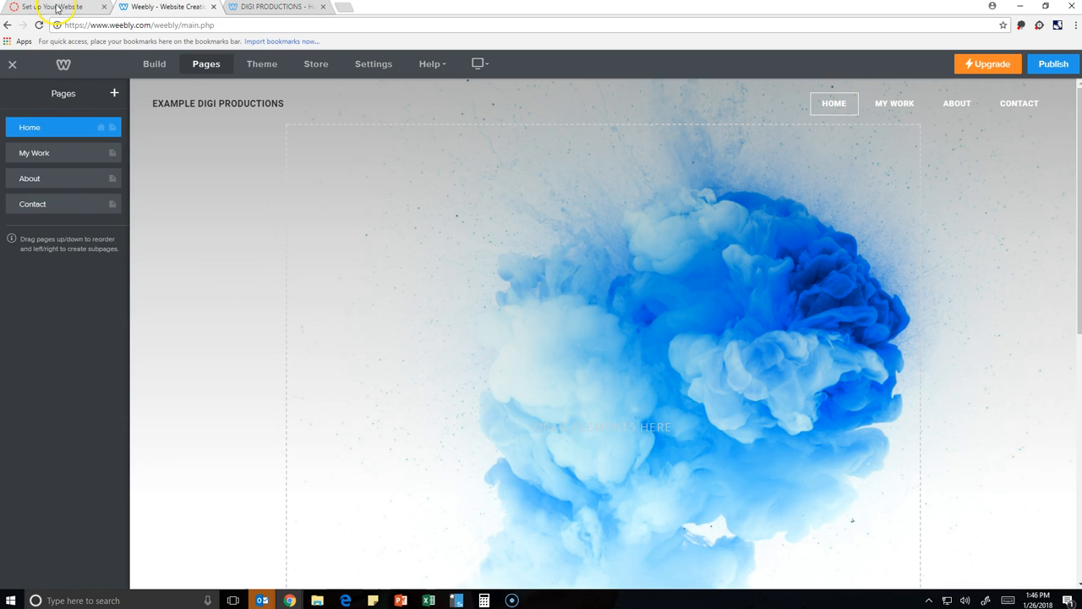
pyautogui.click(56, 6)
pyautogui.click(165, 7)
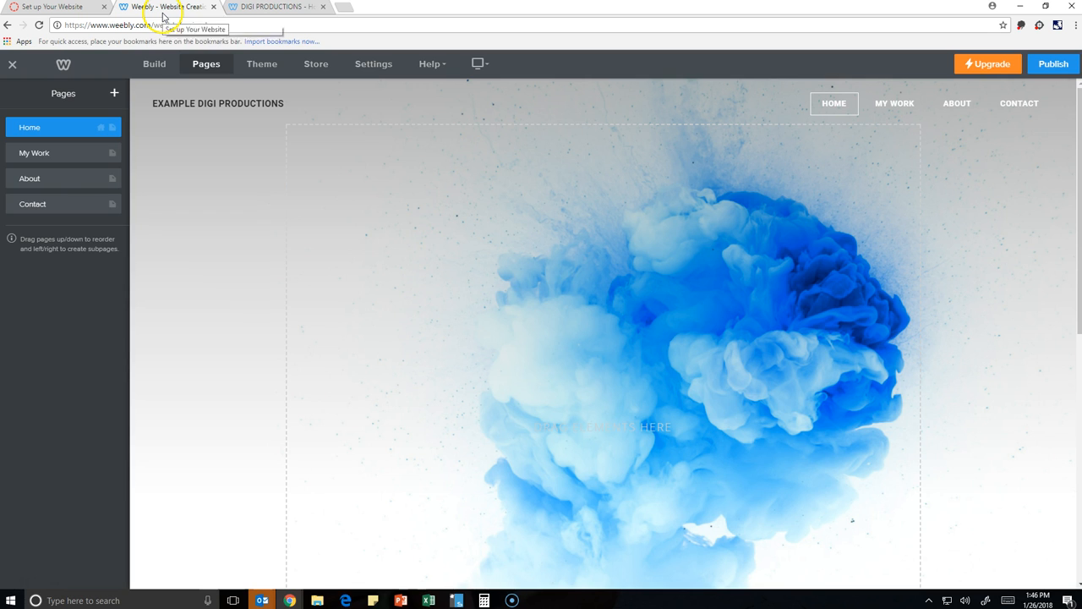
# Rename the My Work page as Photo Production.
pyautogui.click(61, 154)
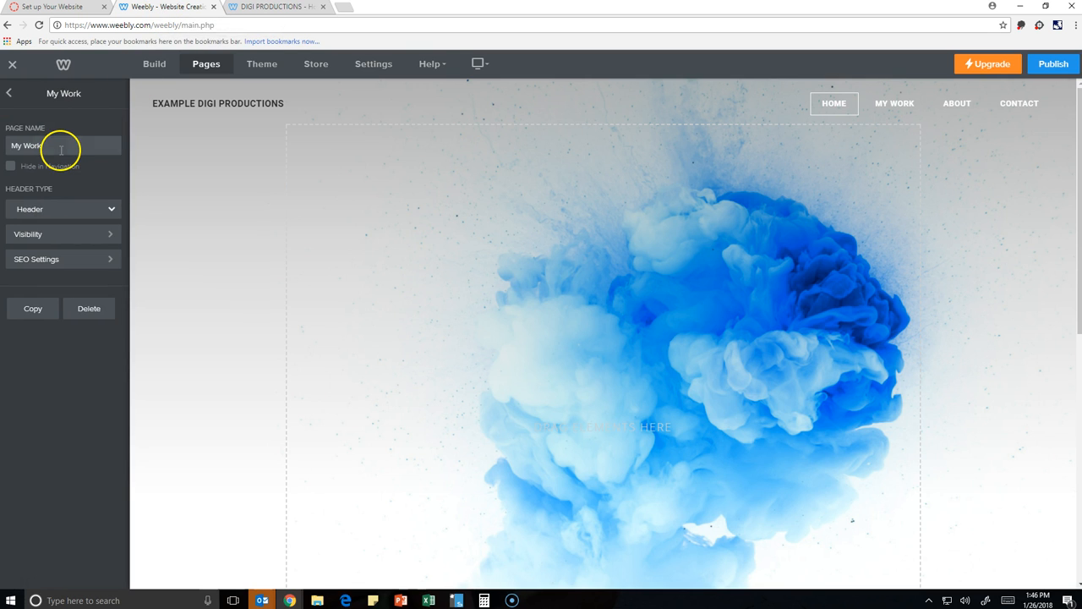
pyautogui.moveTo(58, 146); pyautogui.dragTo(2, 148)
pyautogui.write('Photo Prodc')
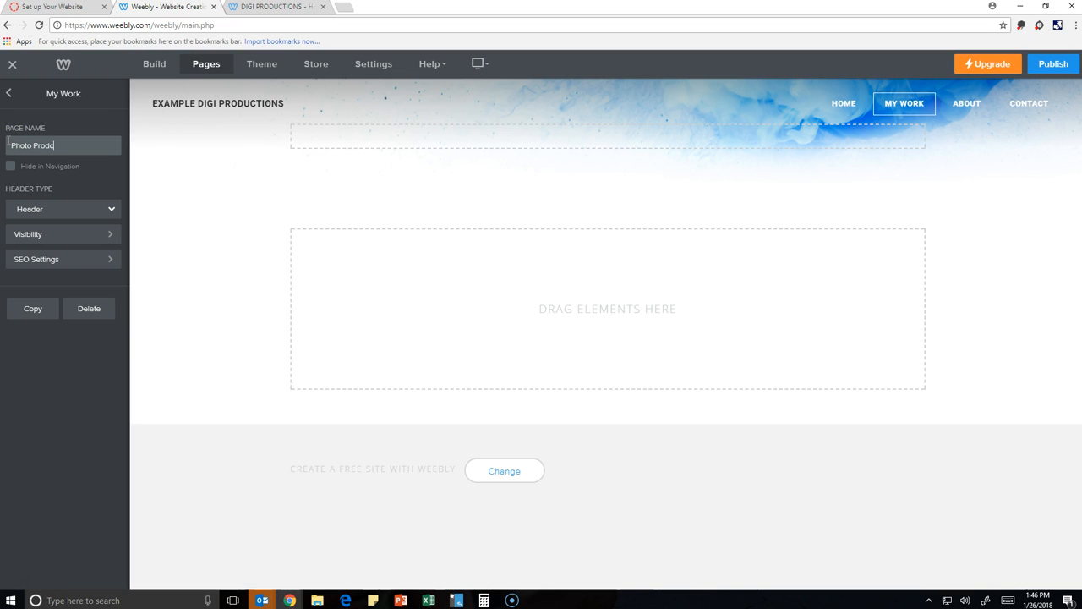
pyautogui.press('BackSpace')
pyautogui.write('uction')
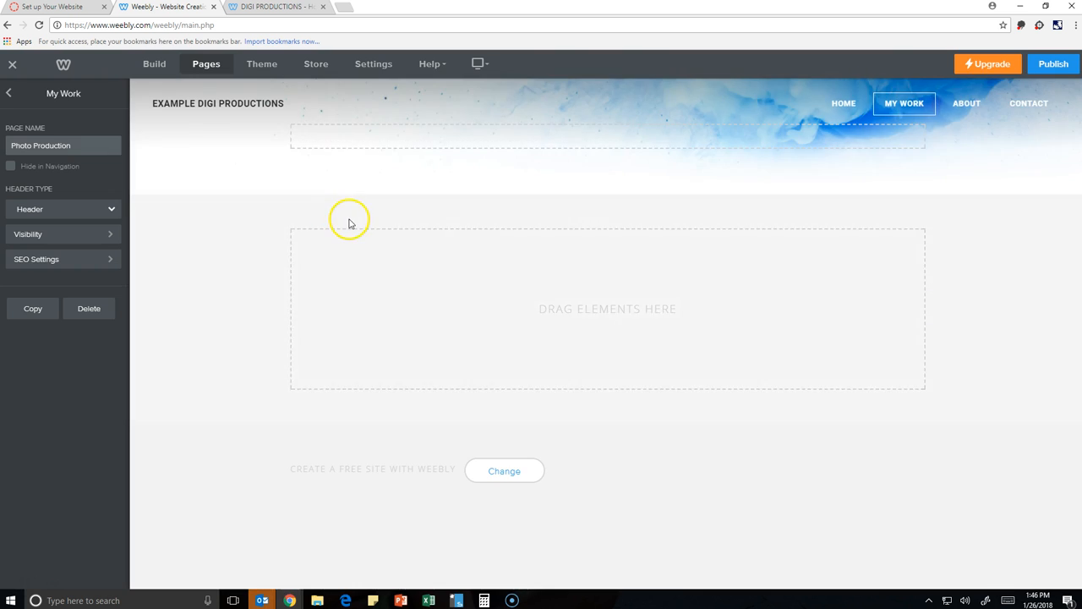
pyautogui.click(345, 223)
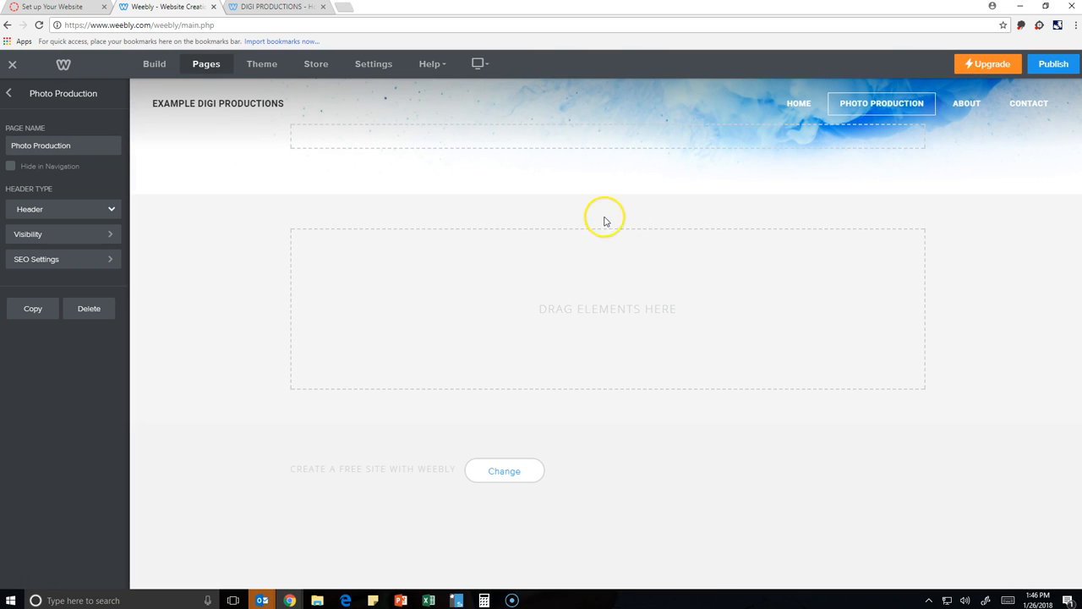
# Look at the background image choices for the Photo Production page's content section.
pyautogui.moveTo(601, 222)
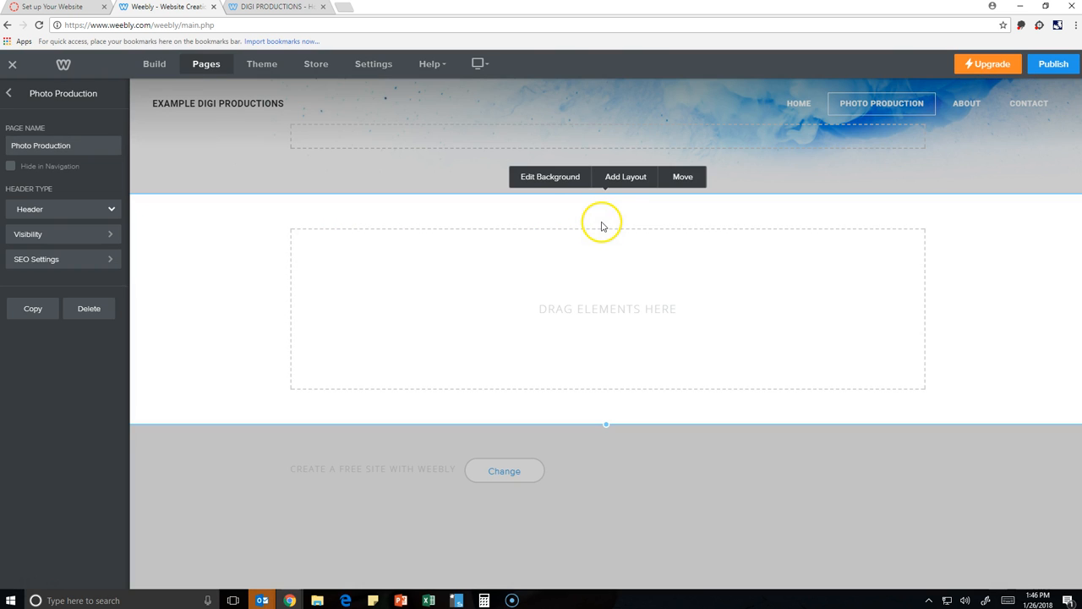
pyautogui.click(547, 179)
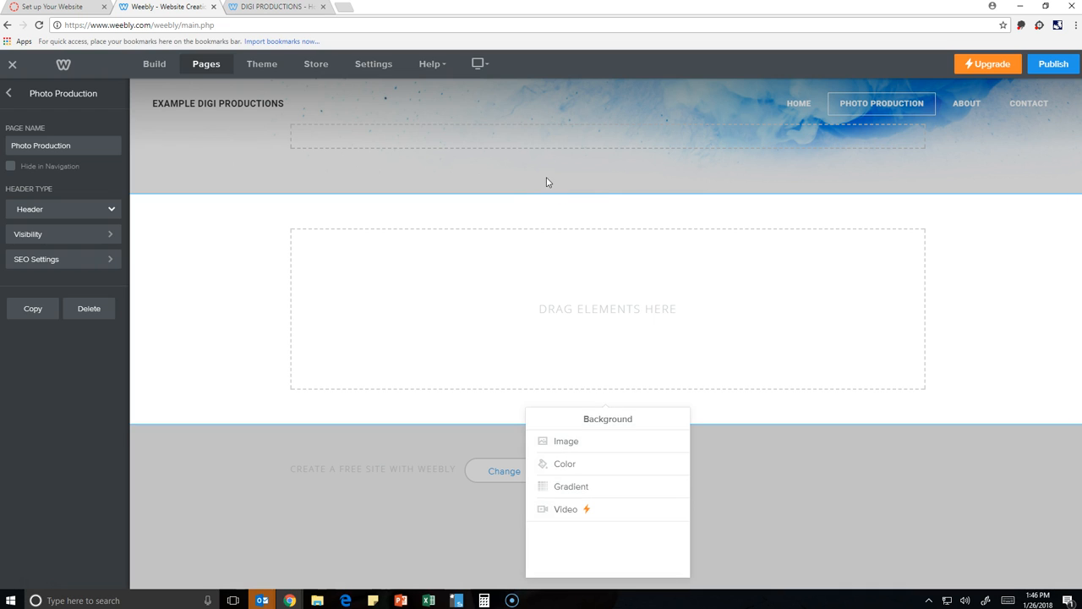
pyautogui.click(567, 444)
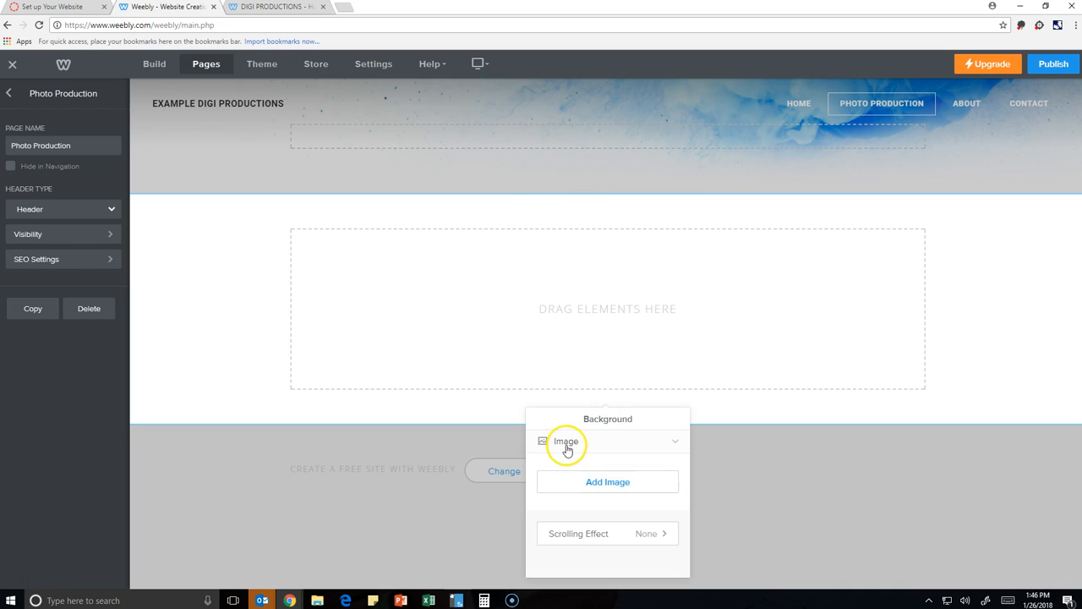
pyautogui.click(592, 482)
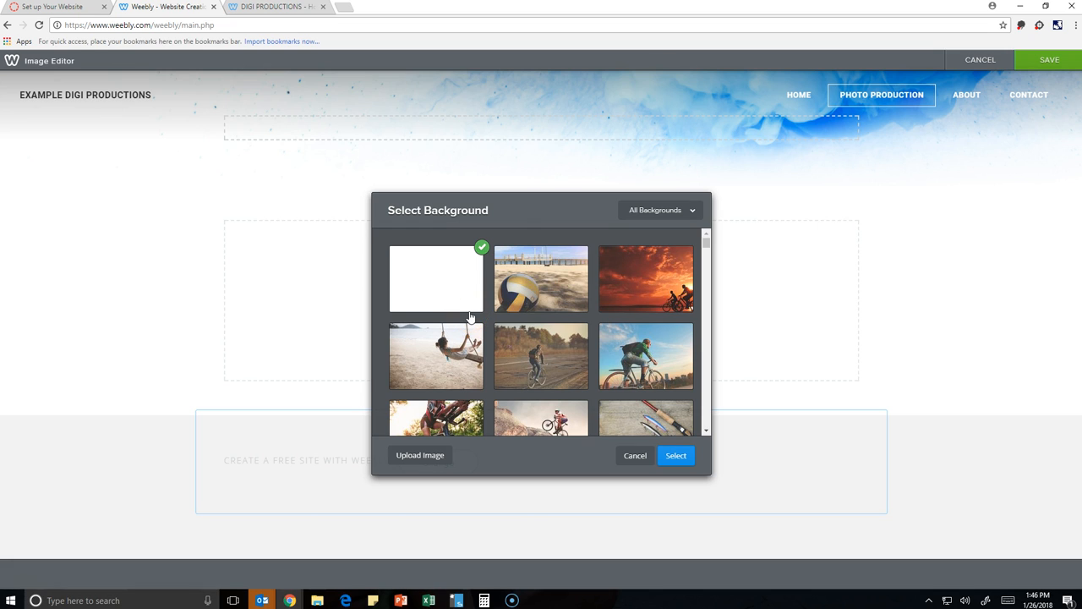
pyautogui.click(432, 458)
pyautogui.click(668, 457)
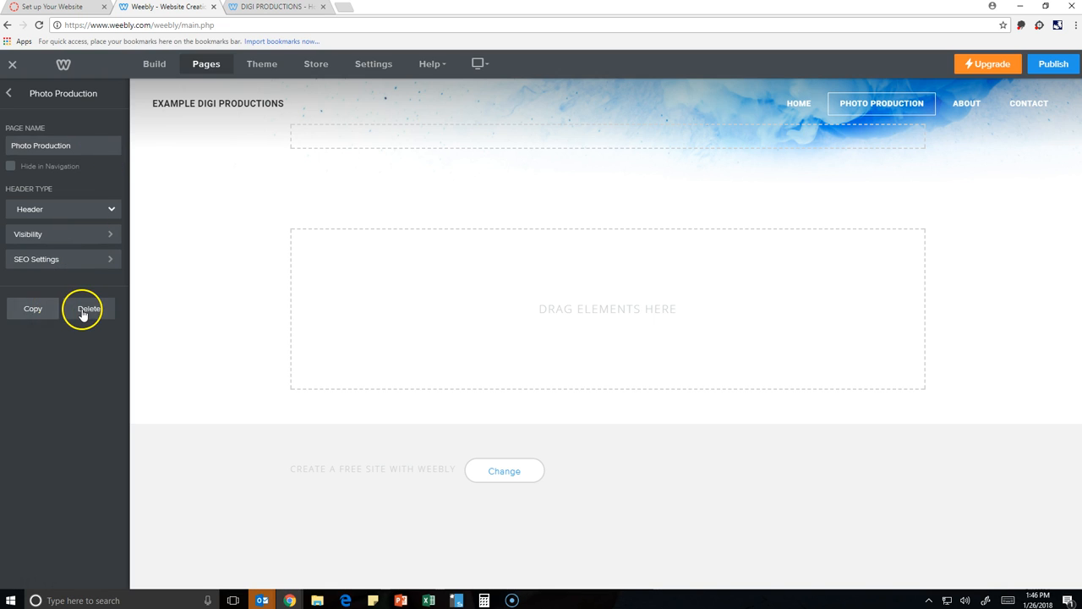
# Rename the About page as Video Production and check the assignment rubric for the remaining required page names.
pyautogui.click(9, 95)
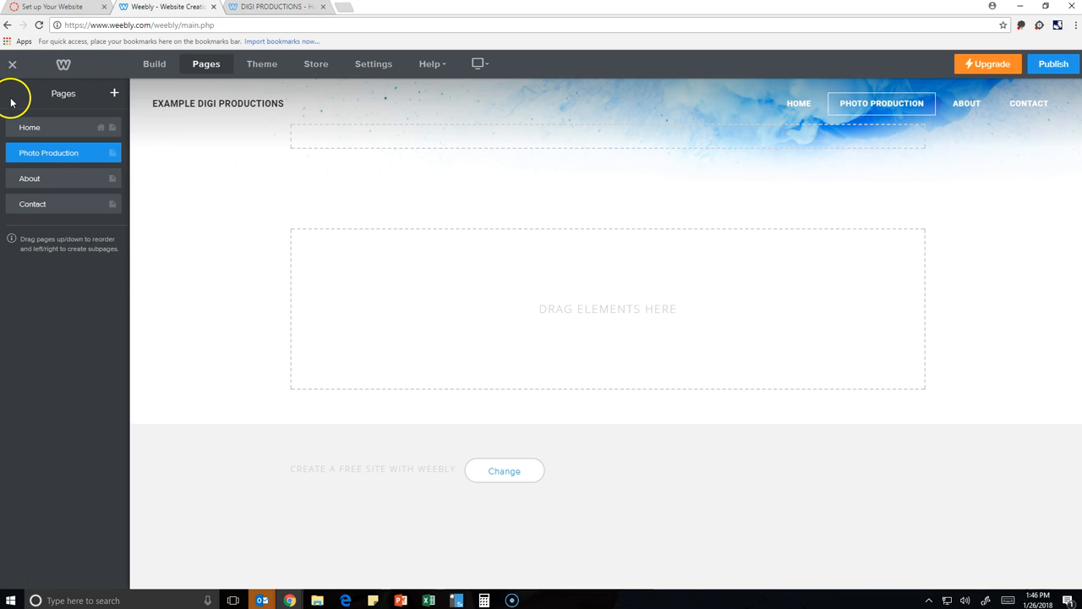
pyautogui.click(75, 9)
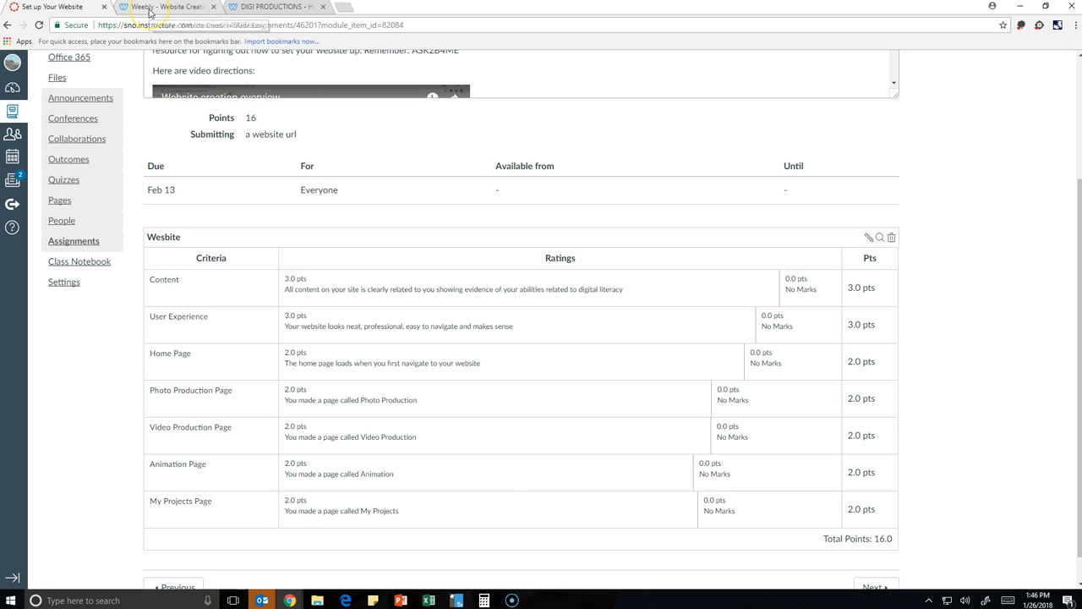
pyautogui.click(149, 9)
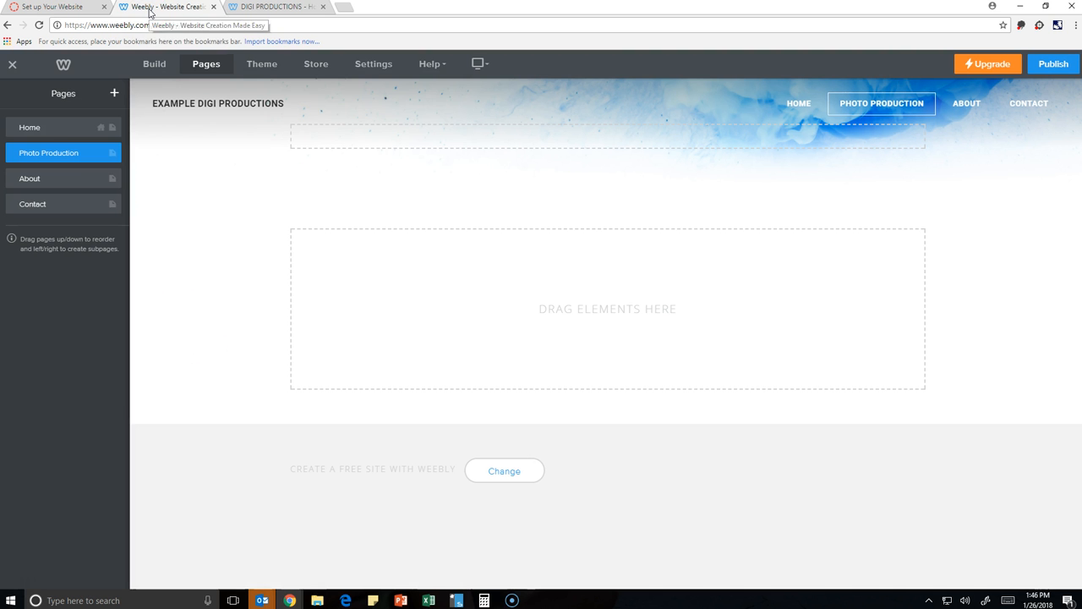
pyautogui.click(76, 181)
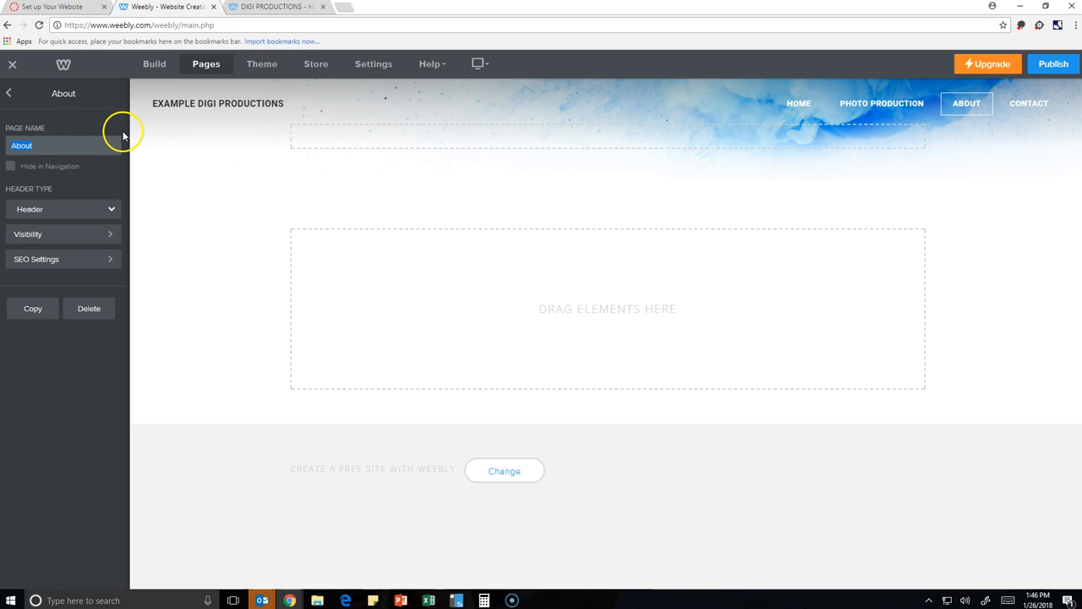
pyautogui.write('Video Production')
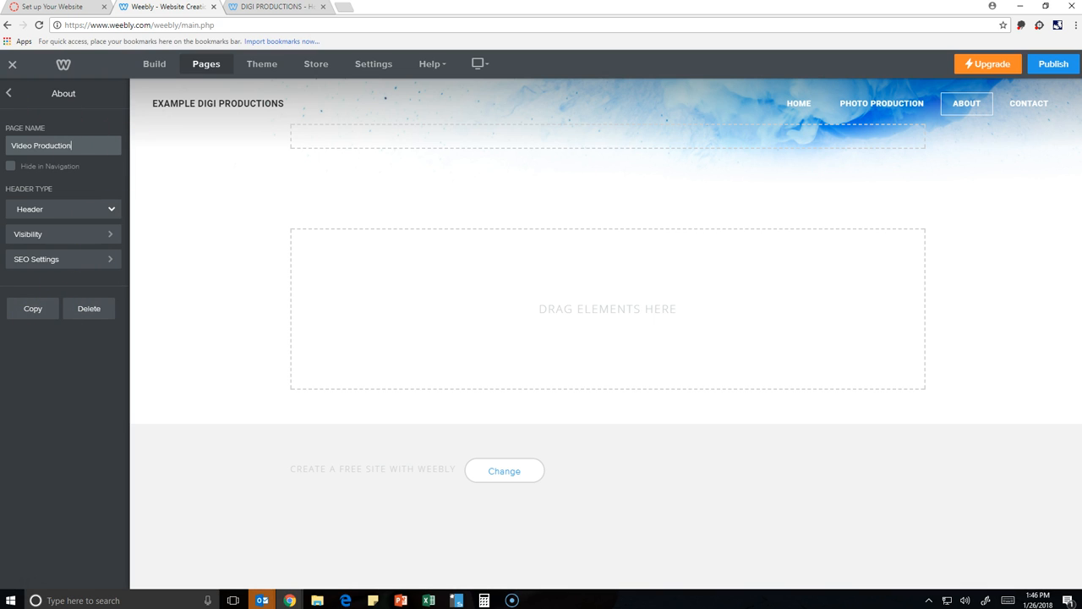
pyautogui.click(7, 93)
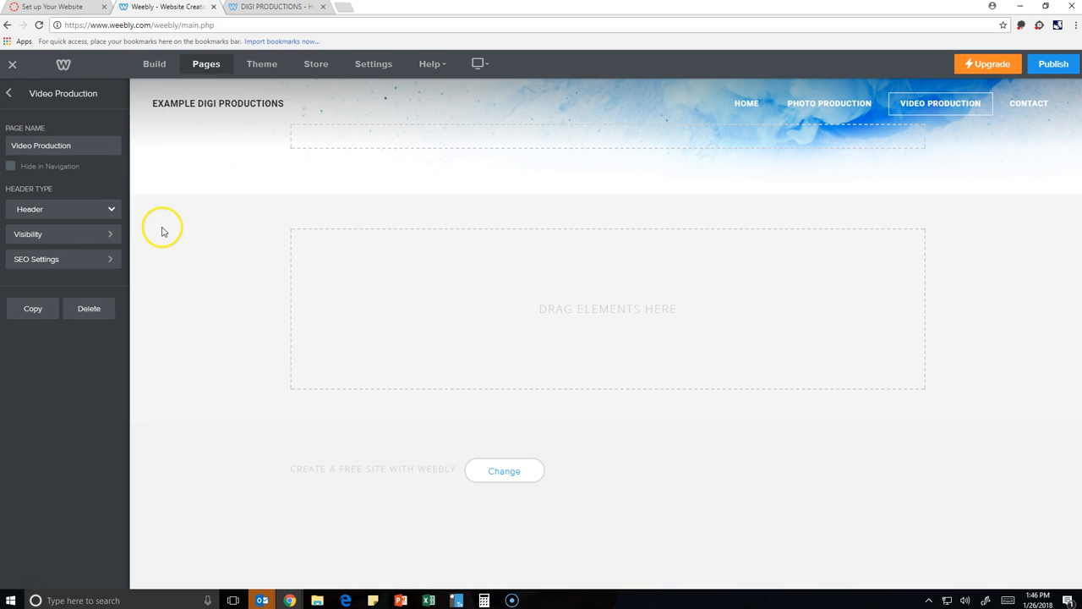
pyautogui.click(8, 93)
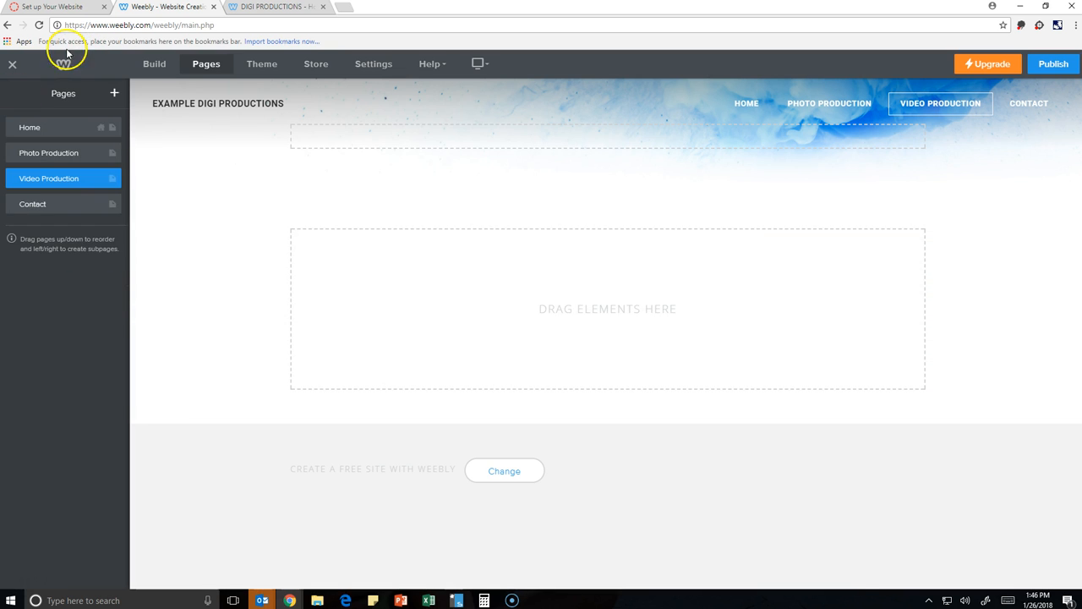
pyautogui.click(79, 8)
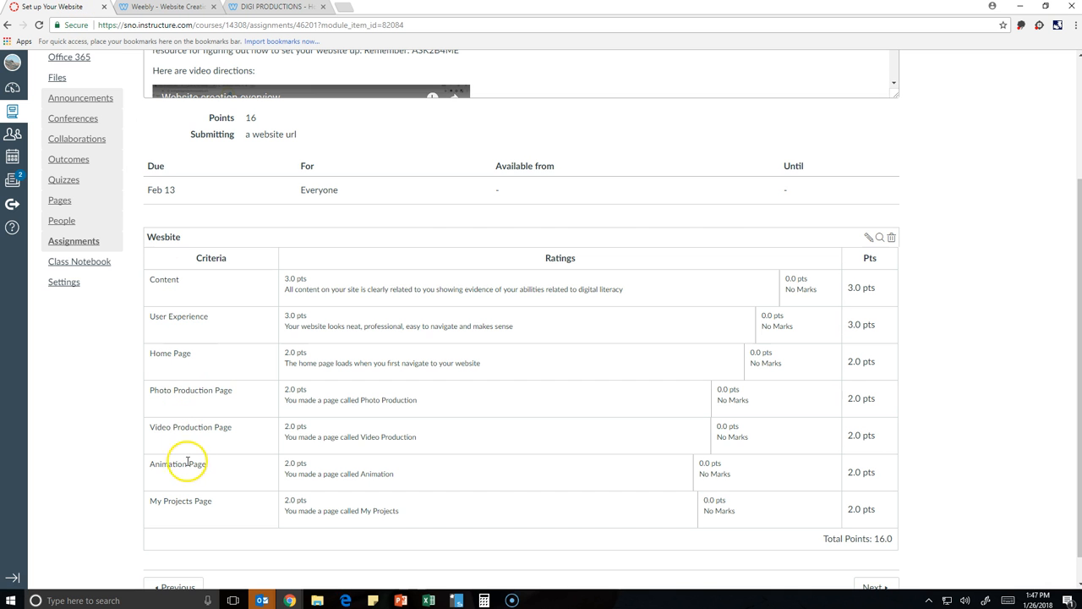
pyautogui.click(183, 7)
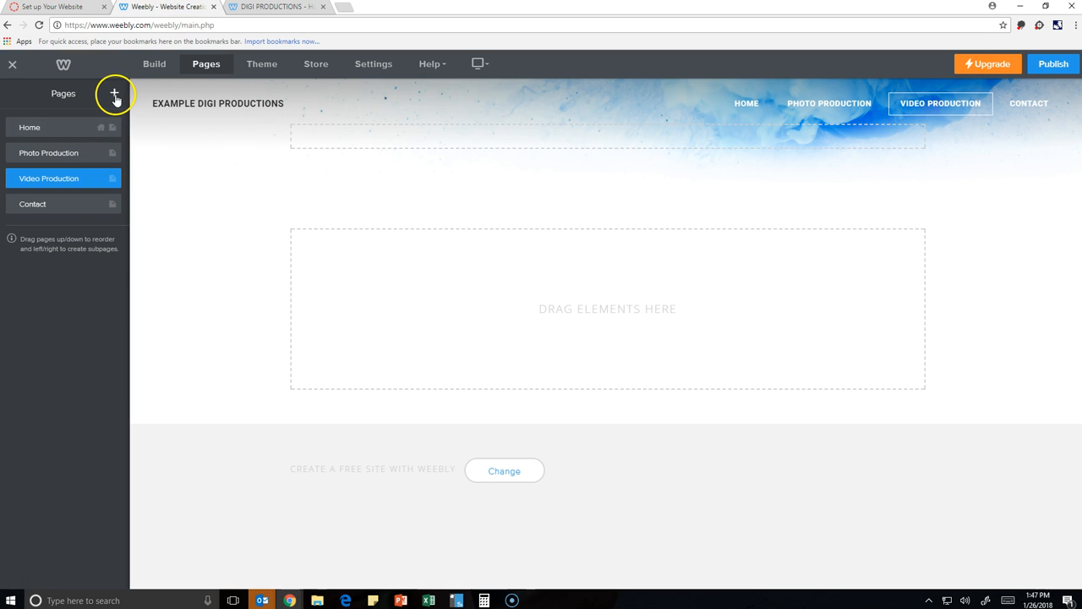
pyautogui.click(114, 94)
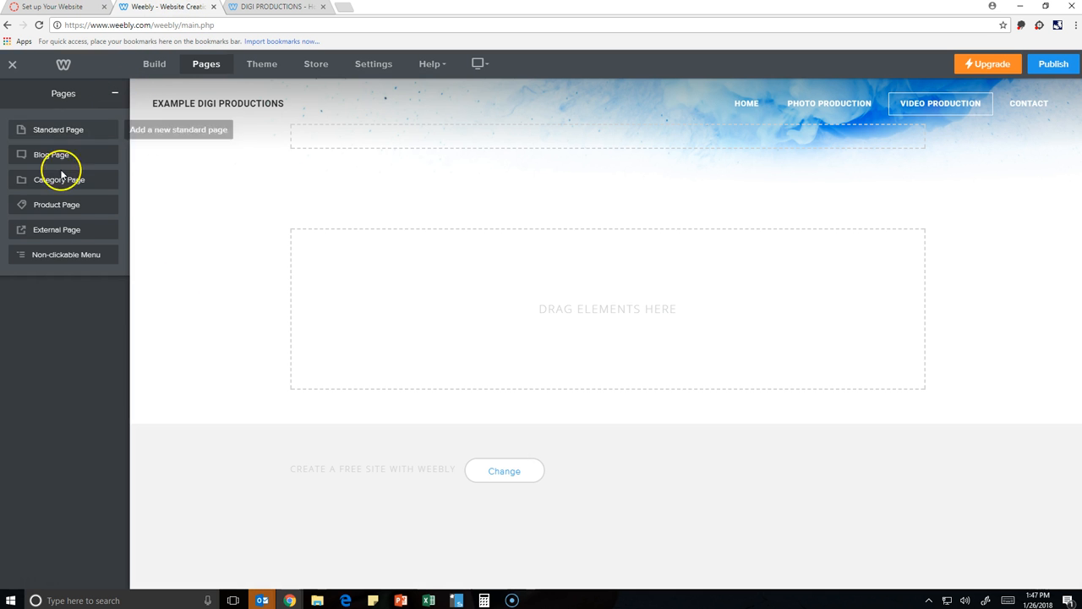
pyautogui.click(14, 64)
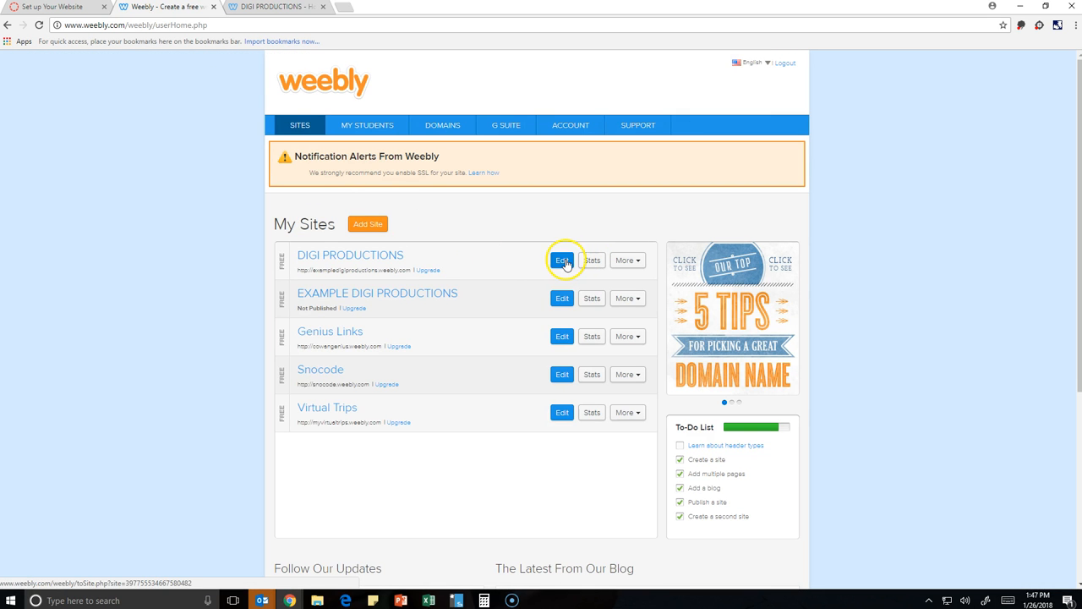
pyautogui.click(563, 261)
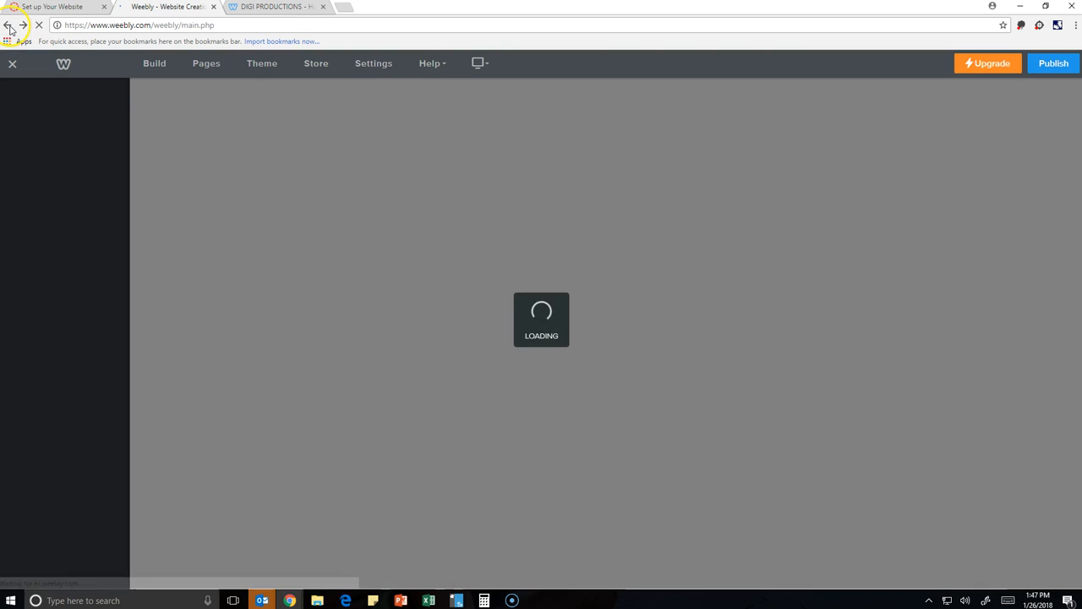
pyautogui.click(8, 25)
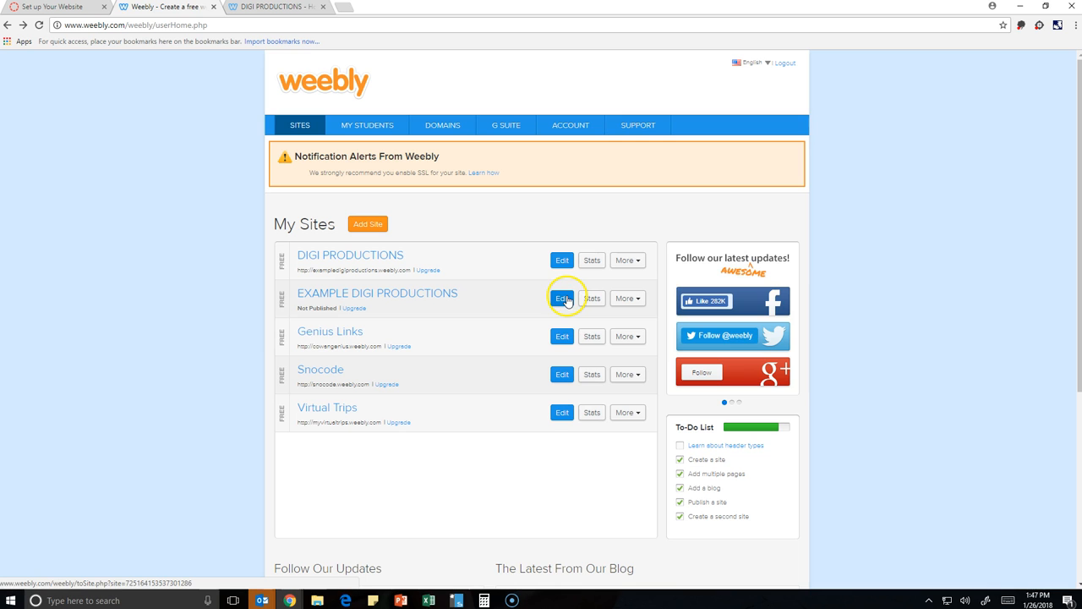
pyautogui.click(564, 298)
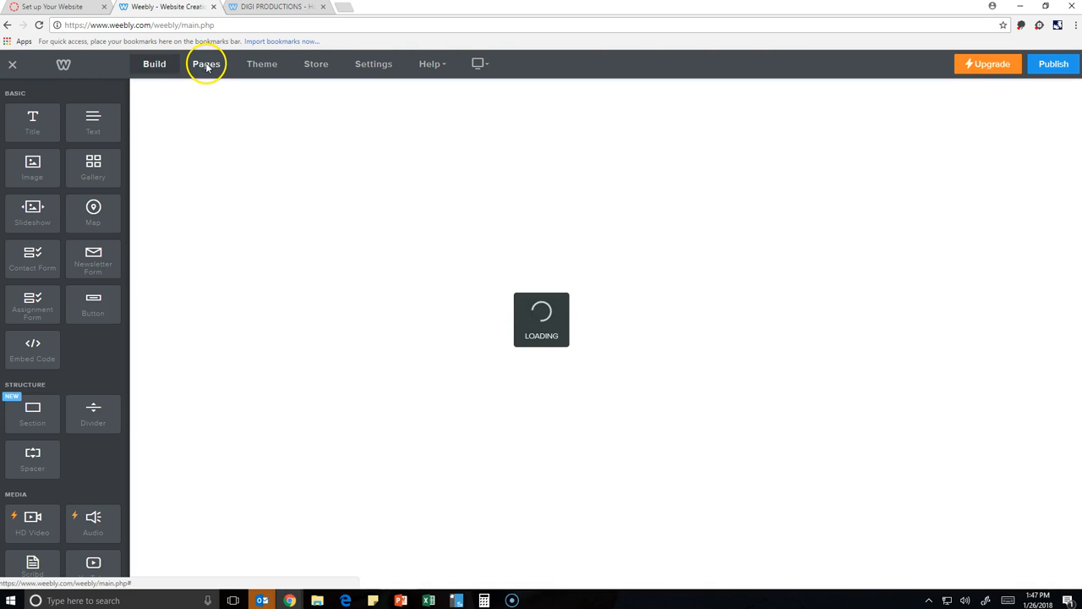
pyautogui.click(207, 66)
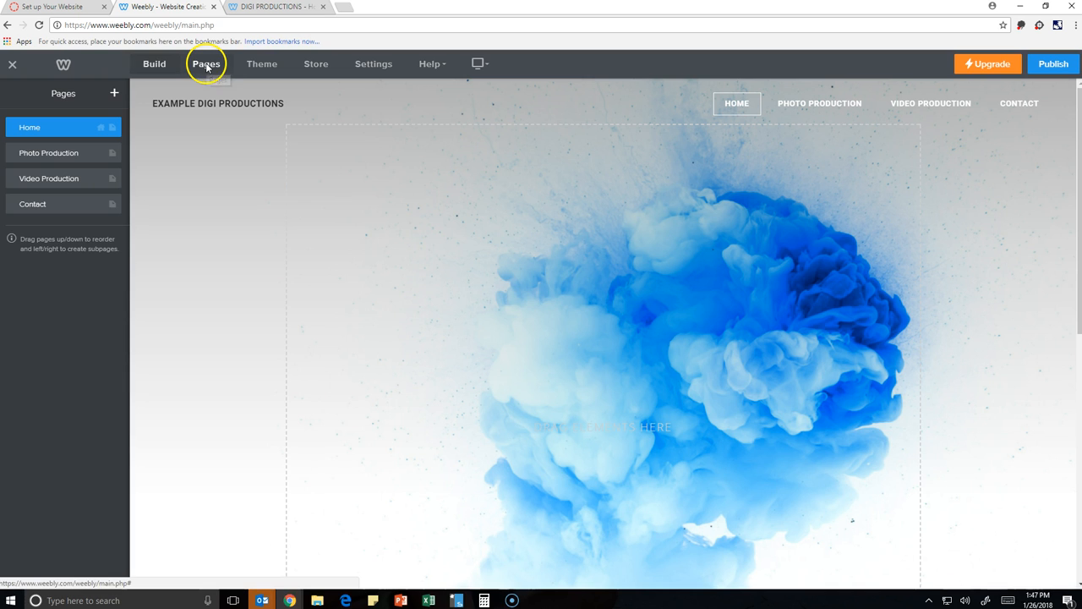
# Rename the Contact page as Animation and return to the page list.
pyautogui.click(55, 207)
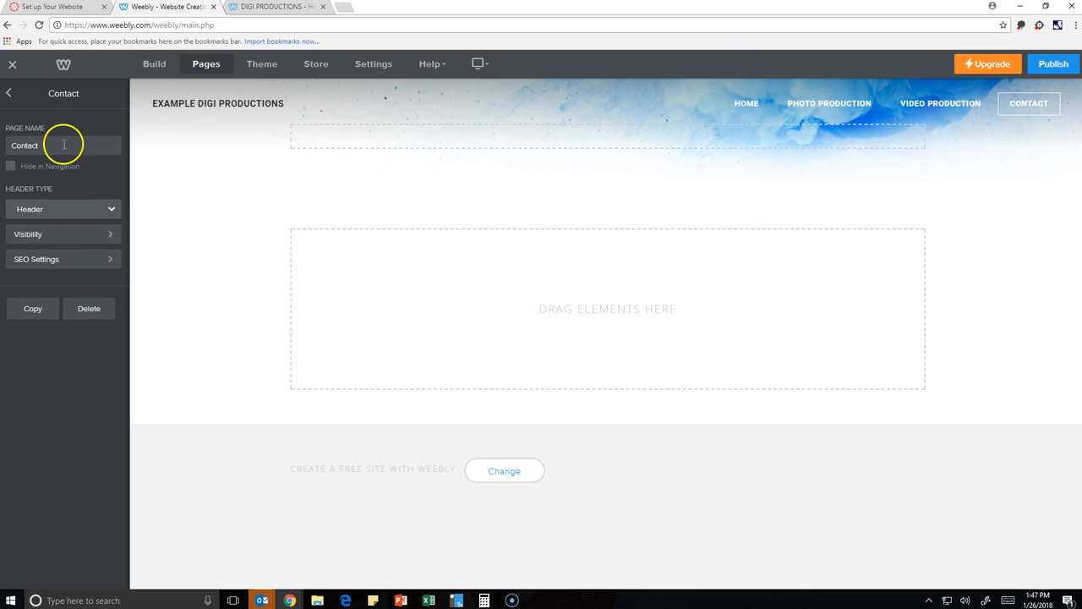
pyautogui.click(52, 143)
pyautogui.moveTo(51, 144); pyautogui.dragTo(10, 146)
pyautogui.write('Animation')
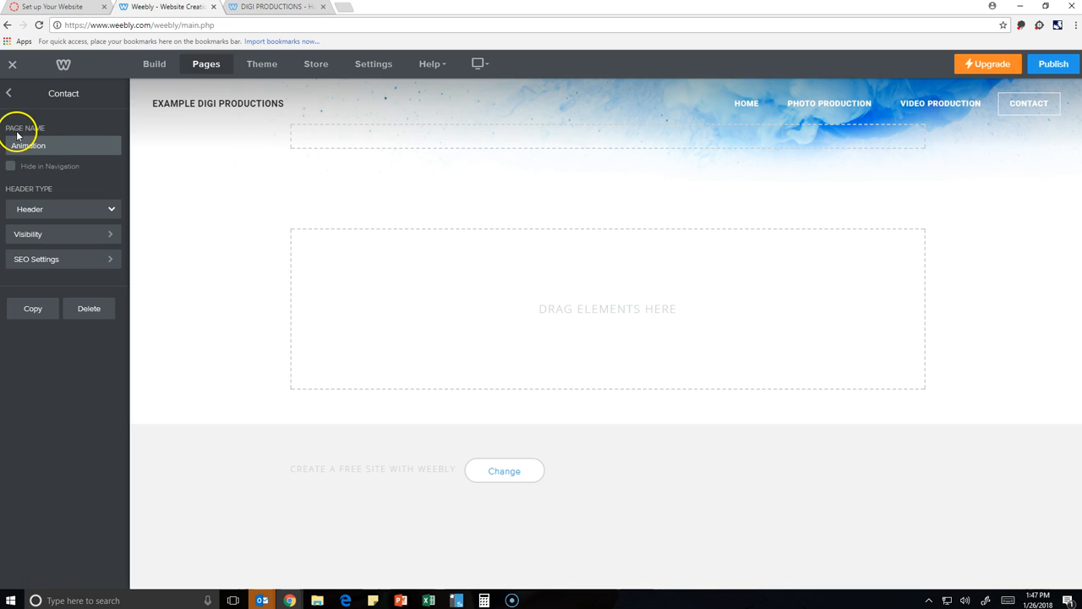
pyautogui.click(5, 97)
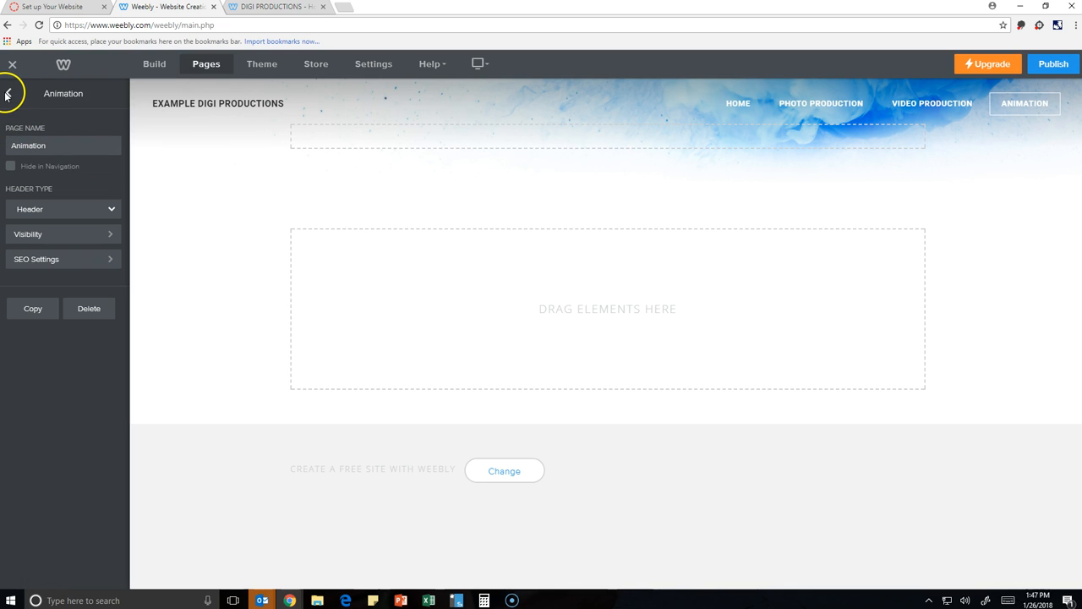
pyautogui.click(6, 96)
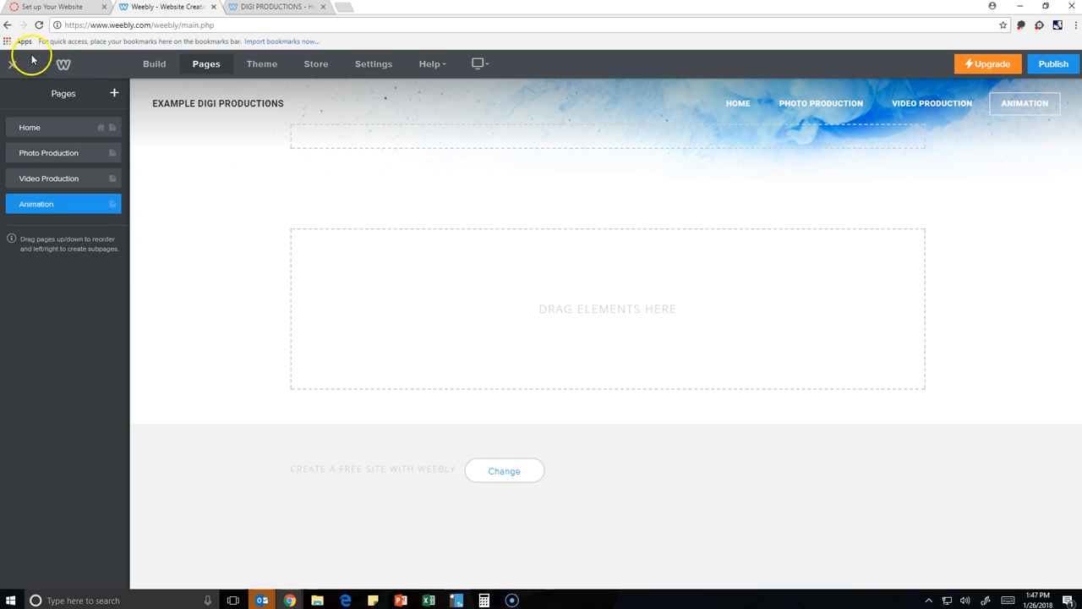
# Check the rubric for the last required page and add a standard page named My Projects.
pyautogui.click(44, 10)
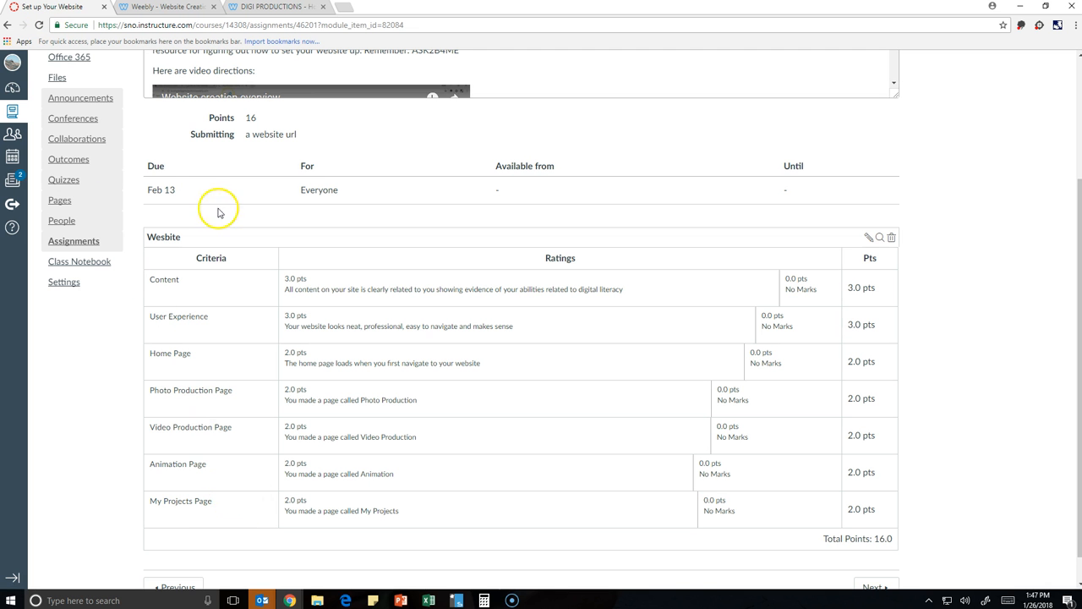
pyautogui.click(143, 8)
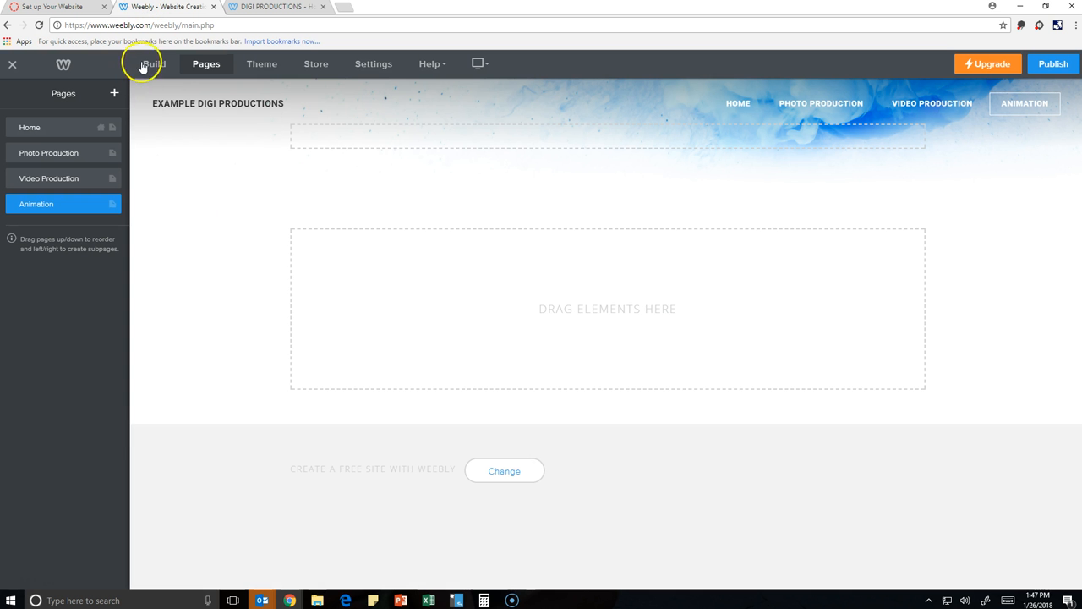
pyautogui.click(115, 94)
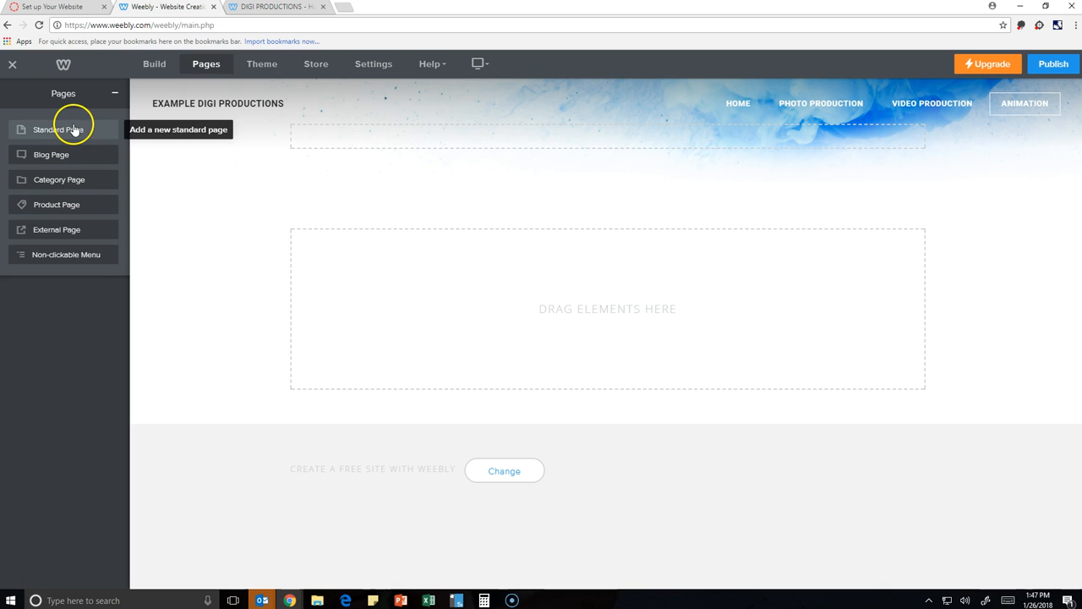
pyautogui.click(75, 129)
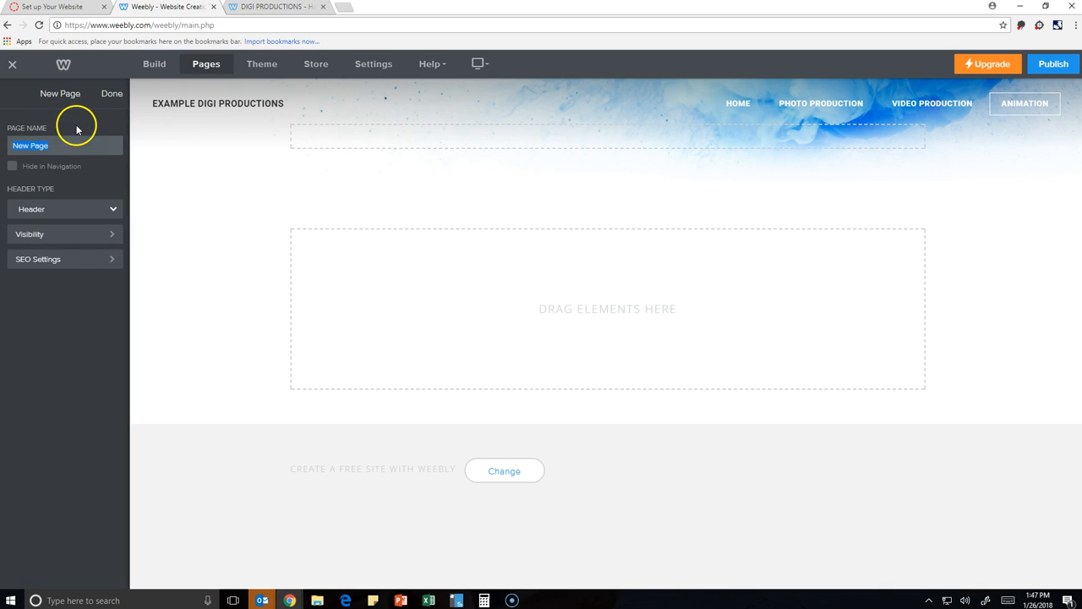
pyautogui.write('My Prj')
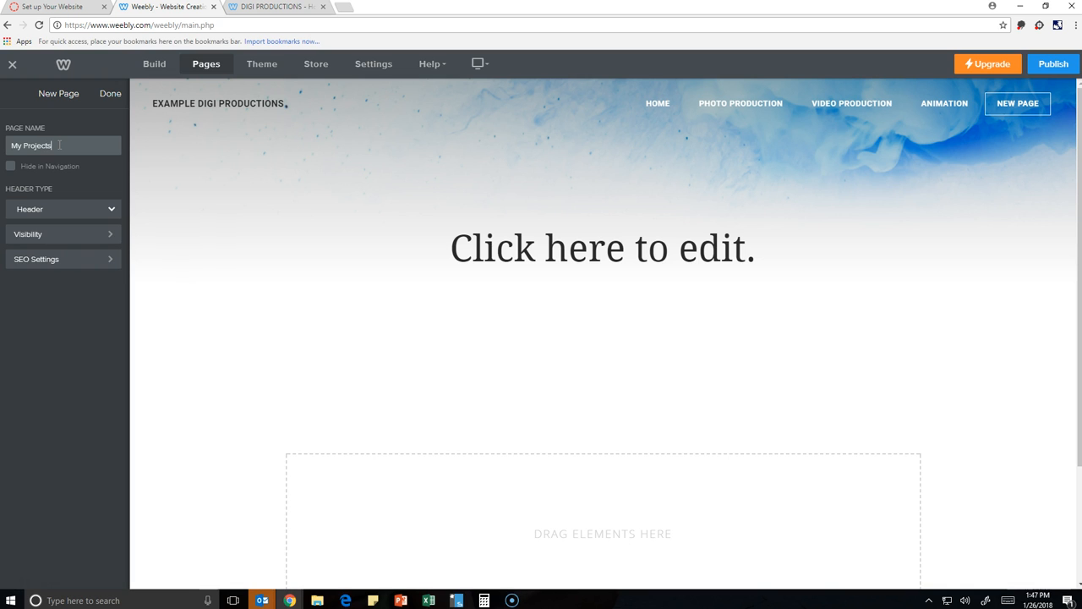
pyautogui.click(110, 93)
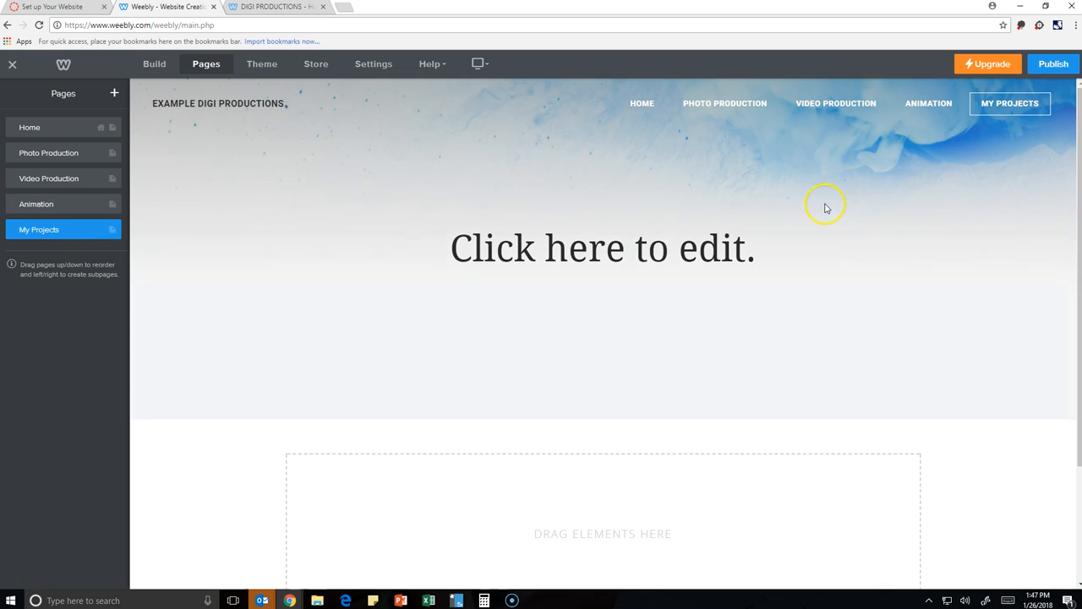
# Publish the website on the Weebly subdomain cmsexampledigi and open the live site.
pyautogui.click(1057, 67)
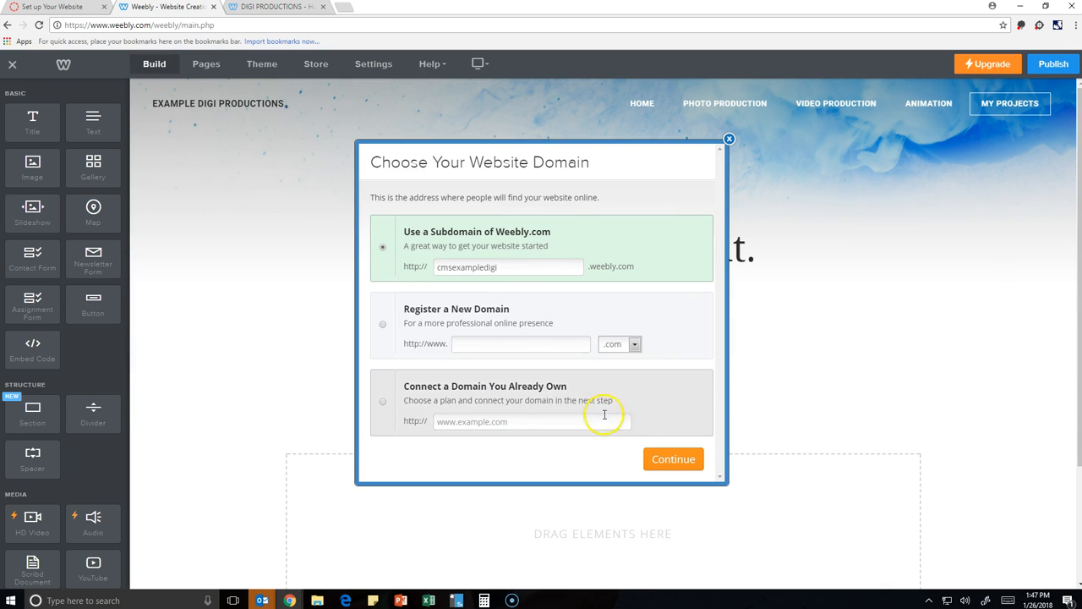
pyautogui.click(673, 466)
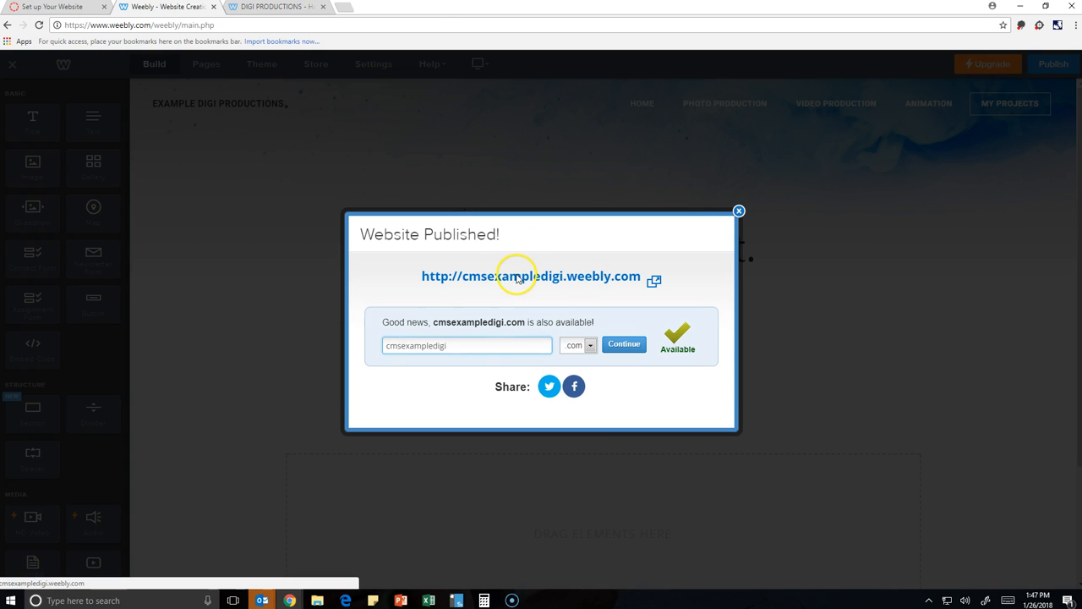
pyautogui.click(520, 278)
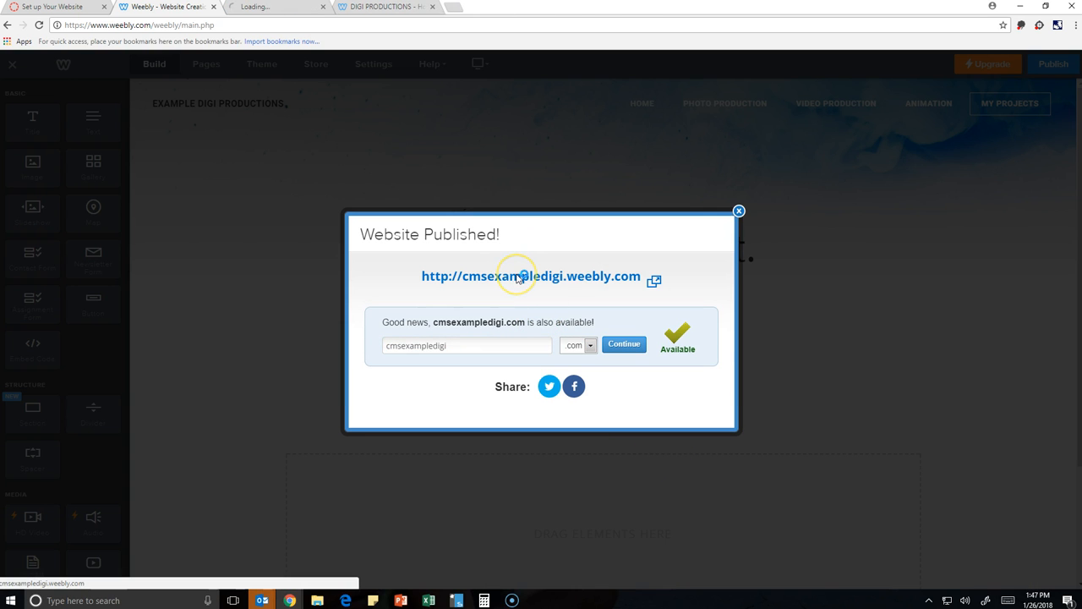
pyautogui.click(266, 7)
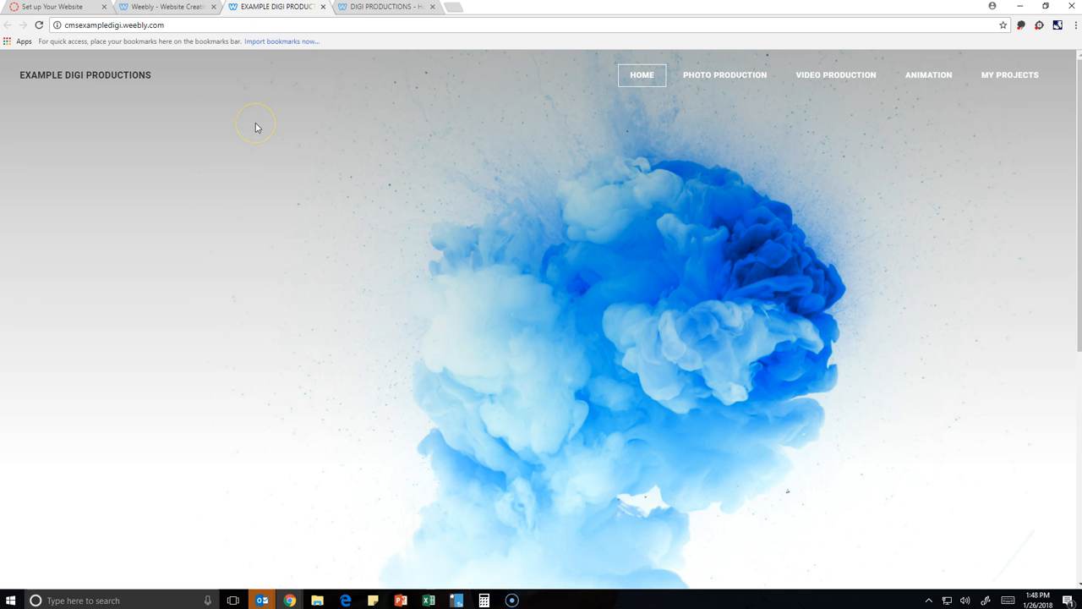
# View the Photo Production, Video Production, Animation and My Projects pages of the published site.
pyautogui.click(742, 82)
pyautogui.click(848, 83)
pyautogui.click(913, 80)
pyautogui.click(1029, 82)
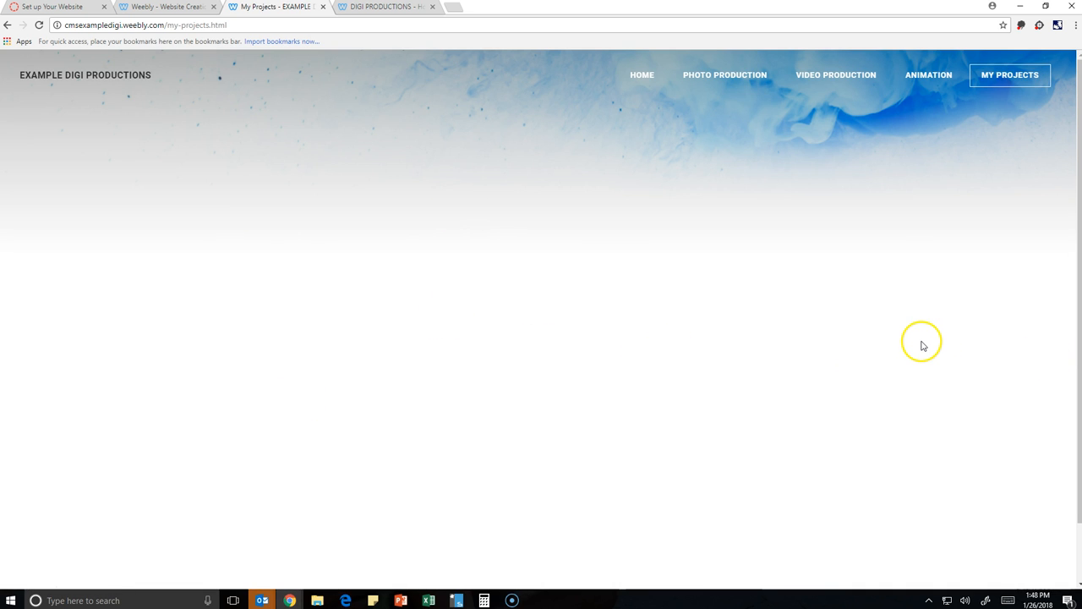
# Return to the Weebly editor and delete the placeholder title from the My Projects page header.
pyautogui.click(165, 8)
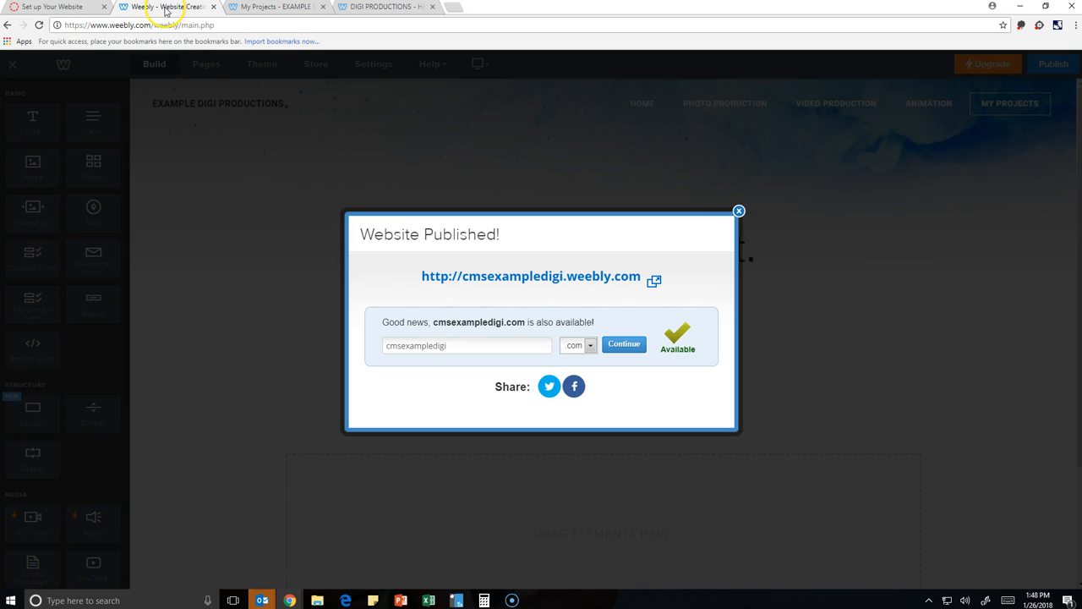
pyautogui.click(739, 211)
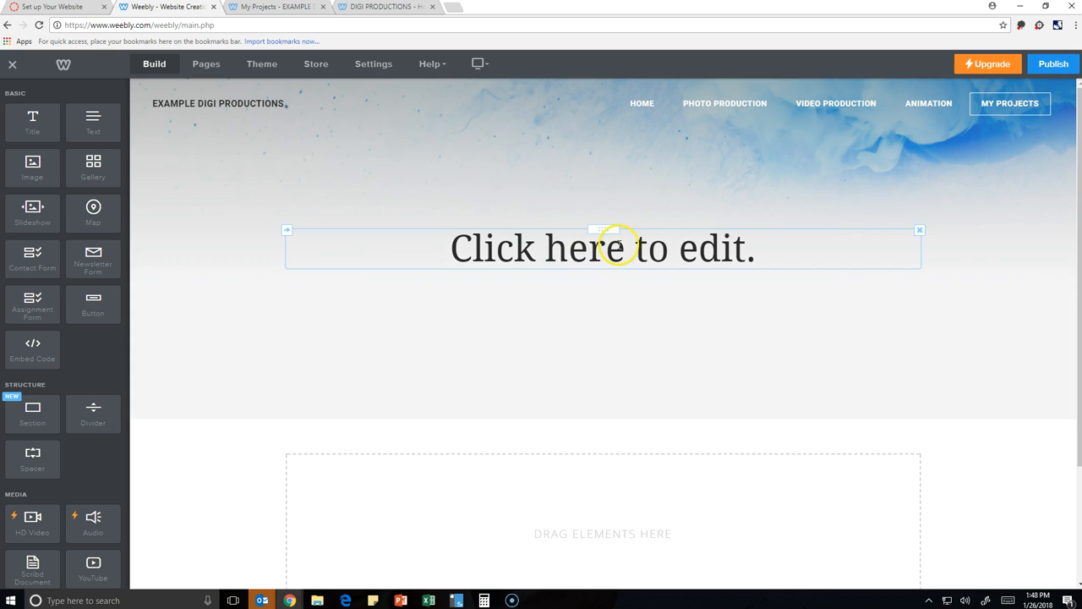
pyautogui.click(920, 232)
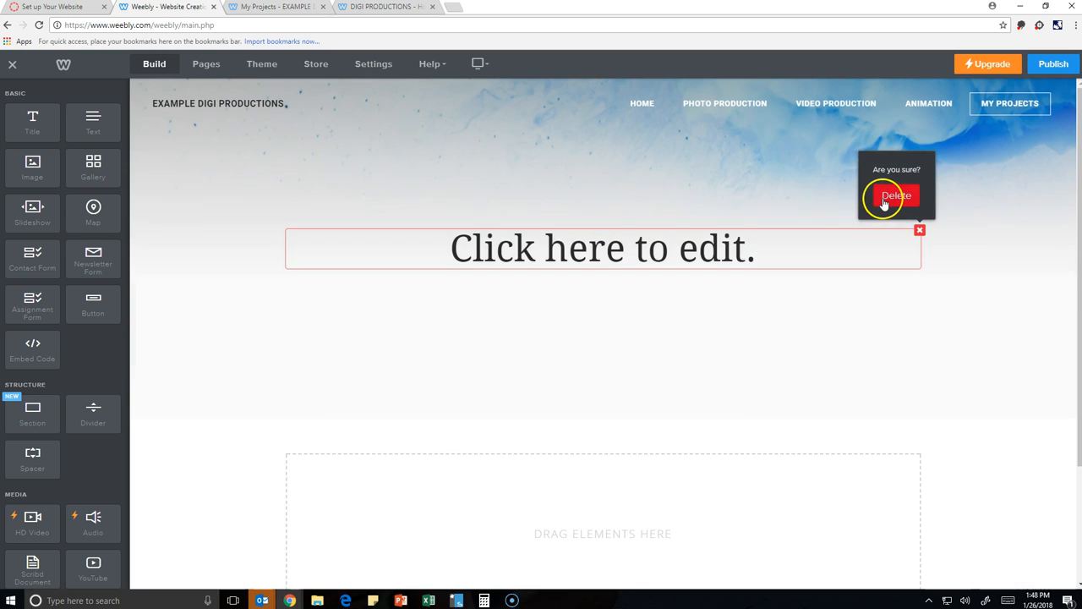
pyautogui.click(891, 203)
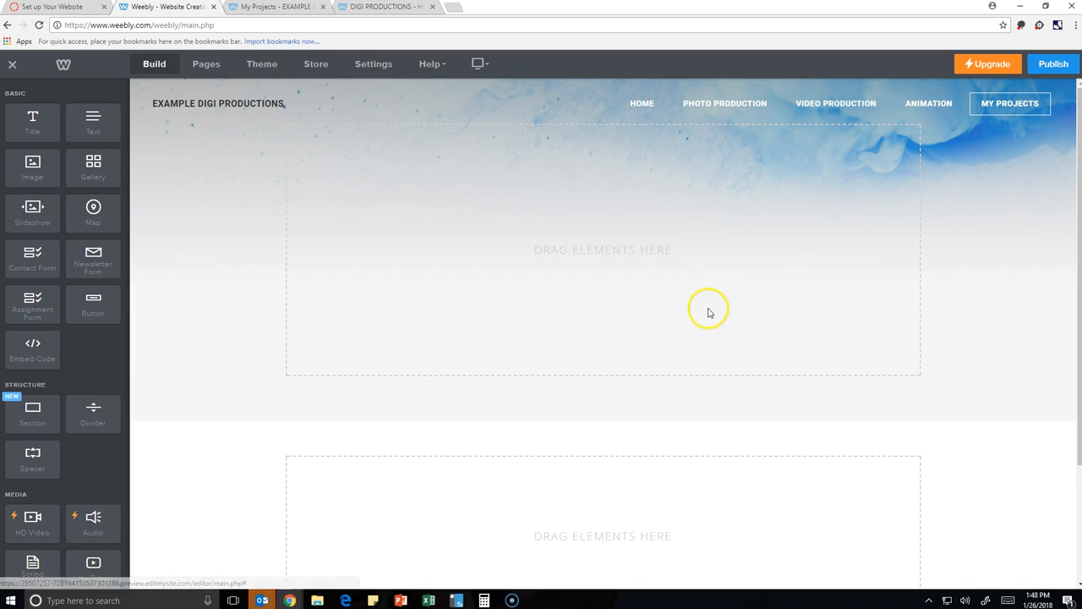